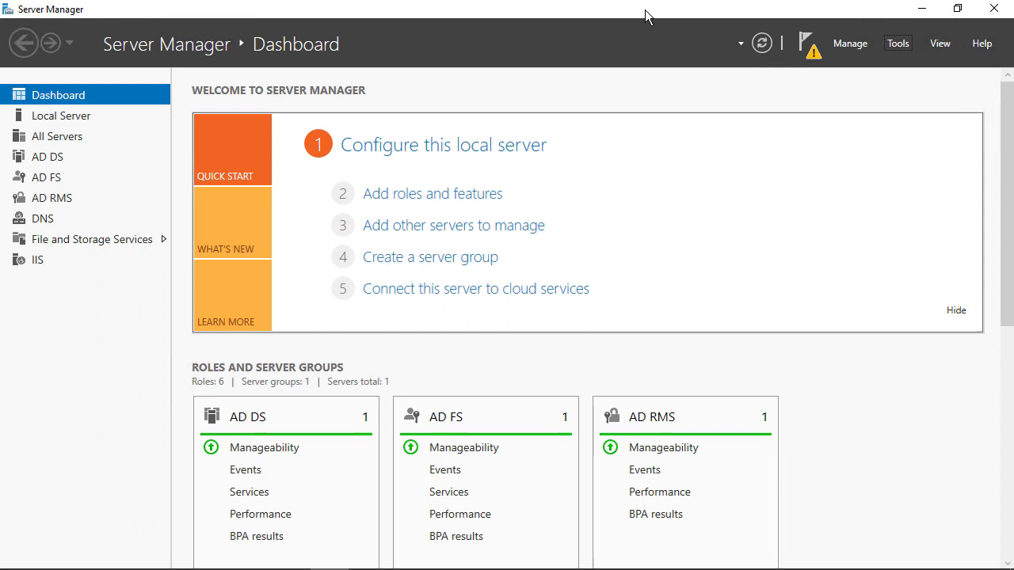
# - Launch ADSI Edit from the Tools menu, connecting to the TechPub.us Configuration partition
pyautogui.click(897, 44)
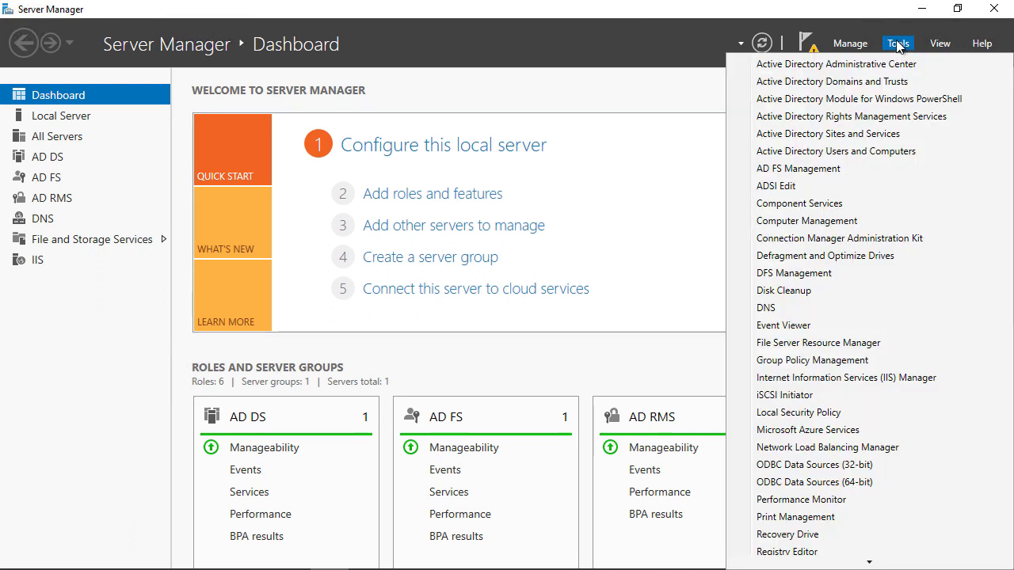
pyautogui.click(833, 185)
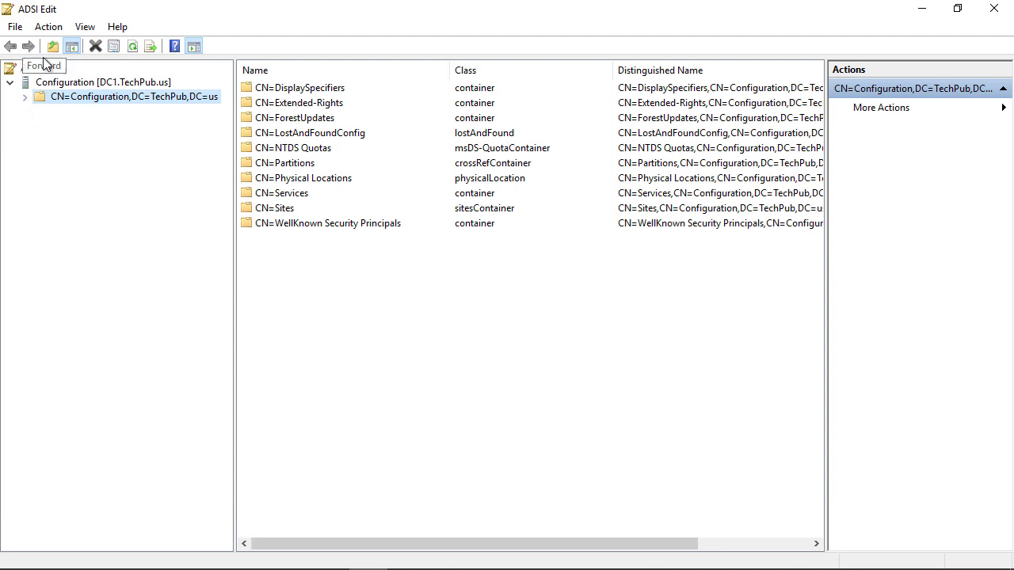
pyautogui.click(64, 84)
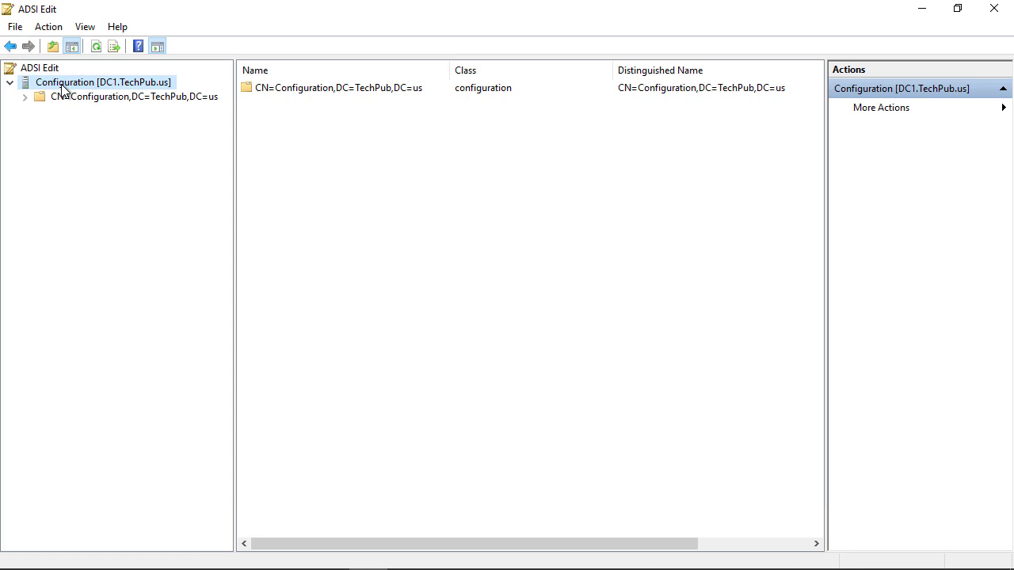
pyautogui.click(49, 27)
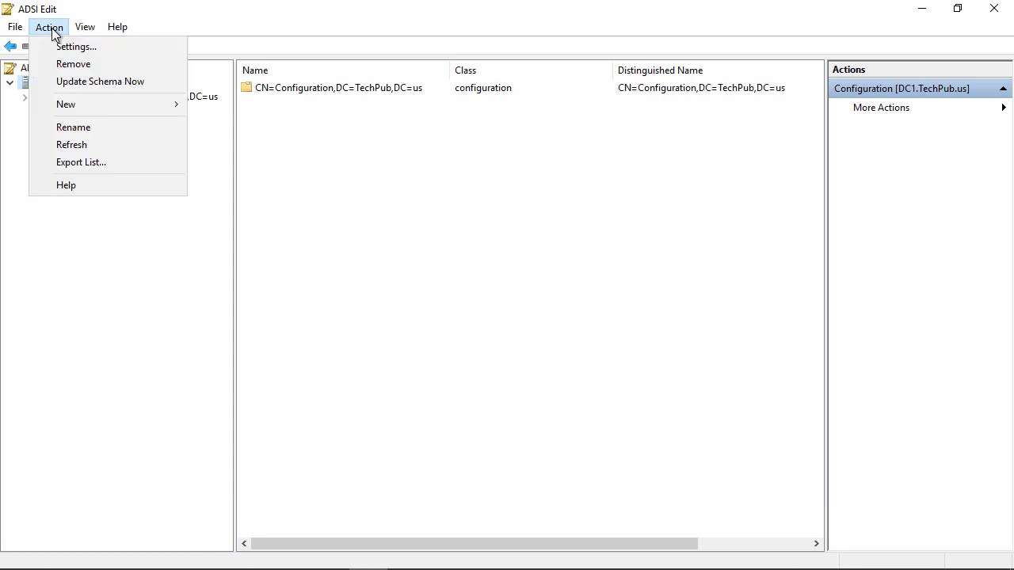
pyautogui.click(57, 49)
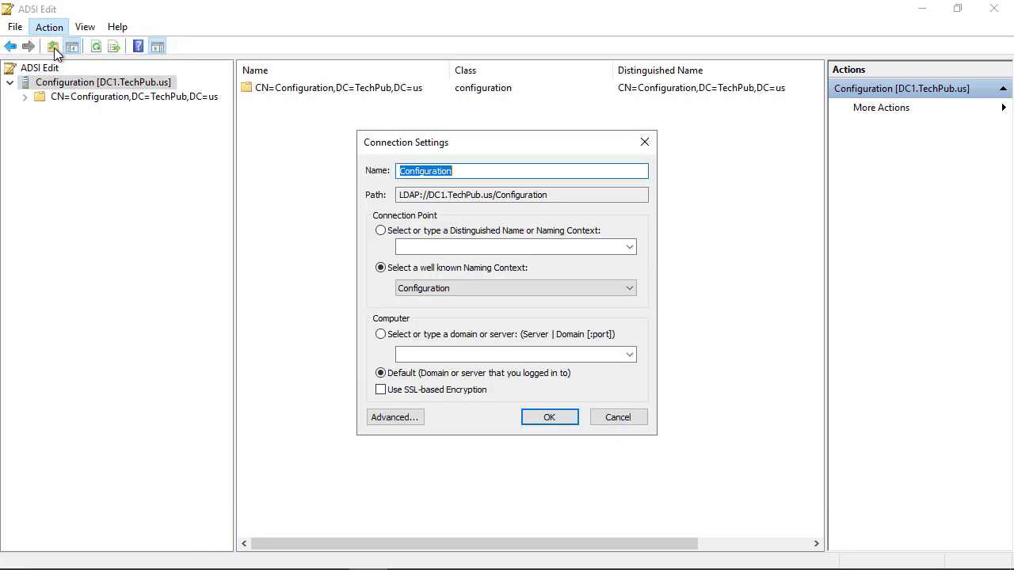
pyautogui.click(437, 290)
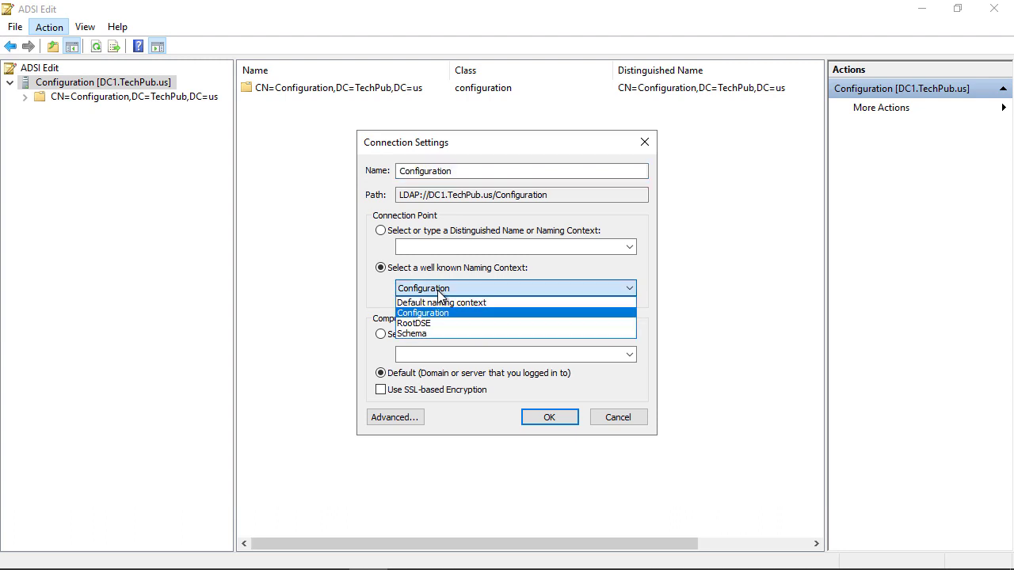
pyautogui.click(434, 312)
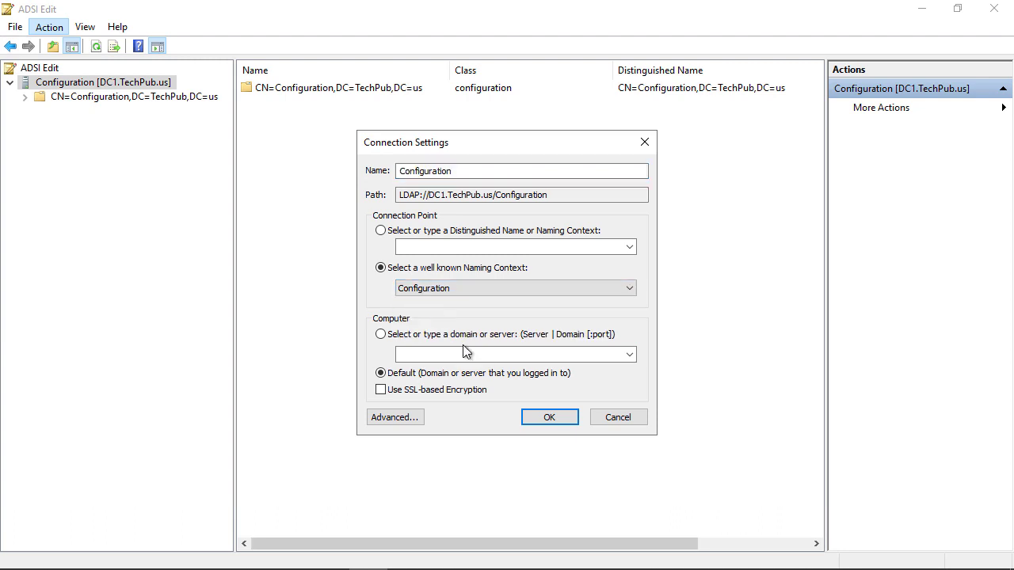
pyautogui.click(546, 418)
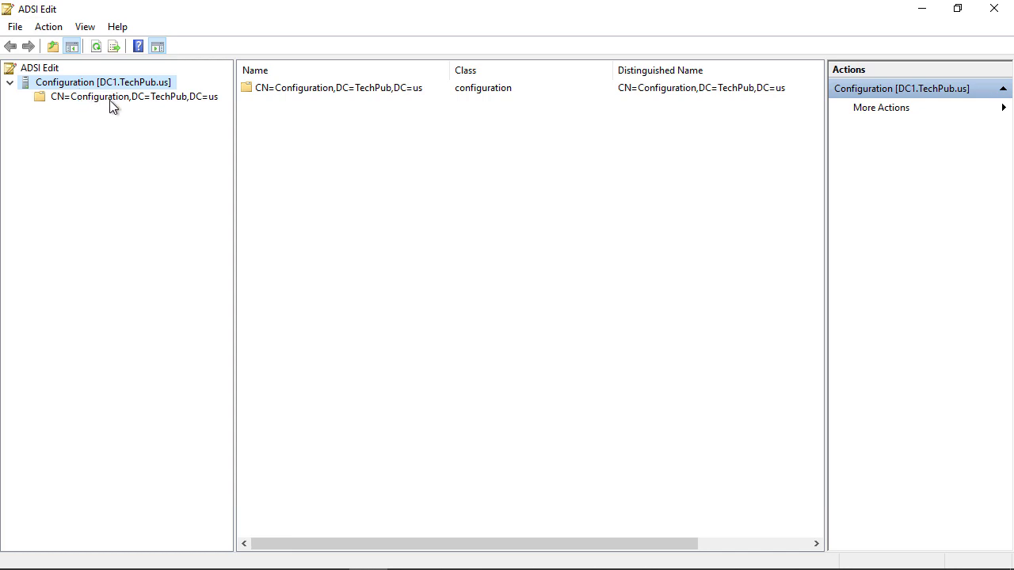
# - Delete the CN=SCP object under CN=Configuration > CN=Services > CN=RightsManagementServices
pyautogui.doubleClick(129, 98)
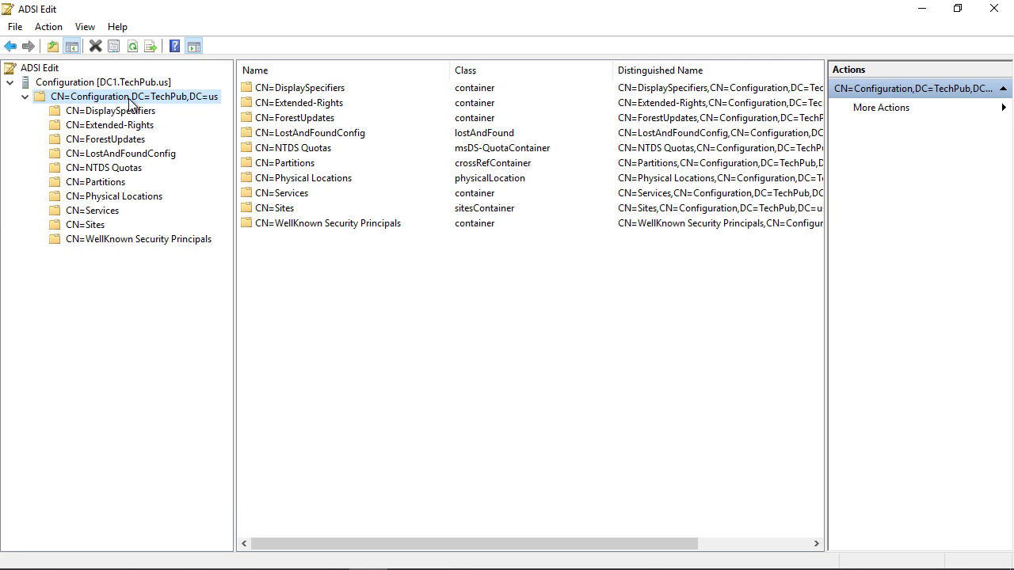
pyautogui.doubleClick(109, 212)
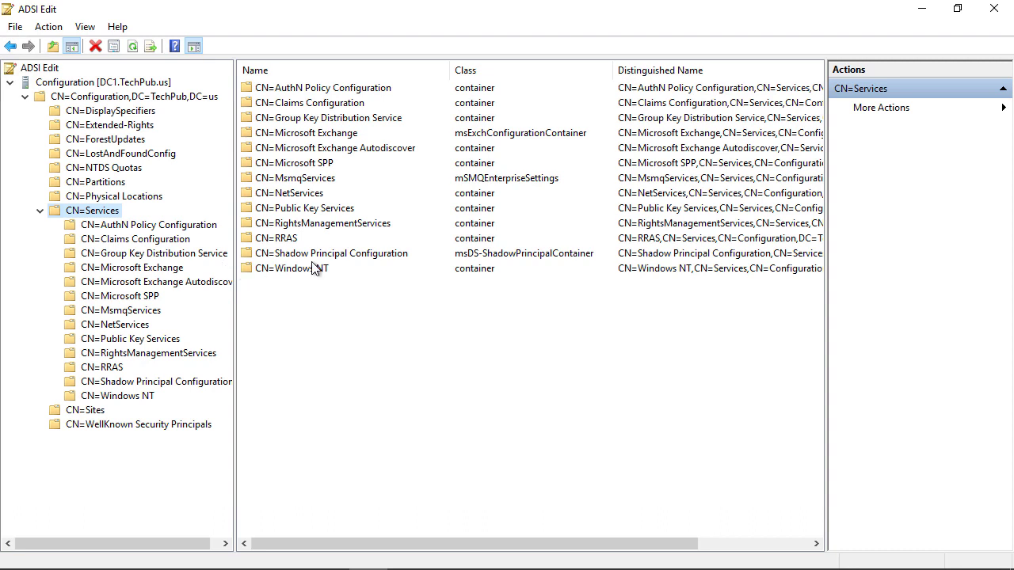
pyautogui.click(347, 229)
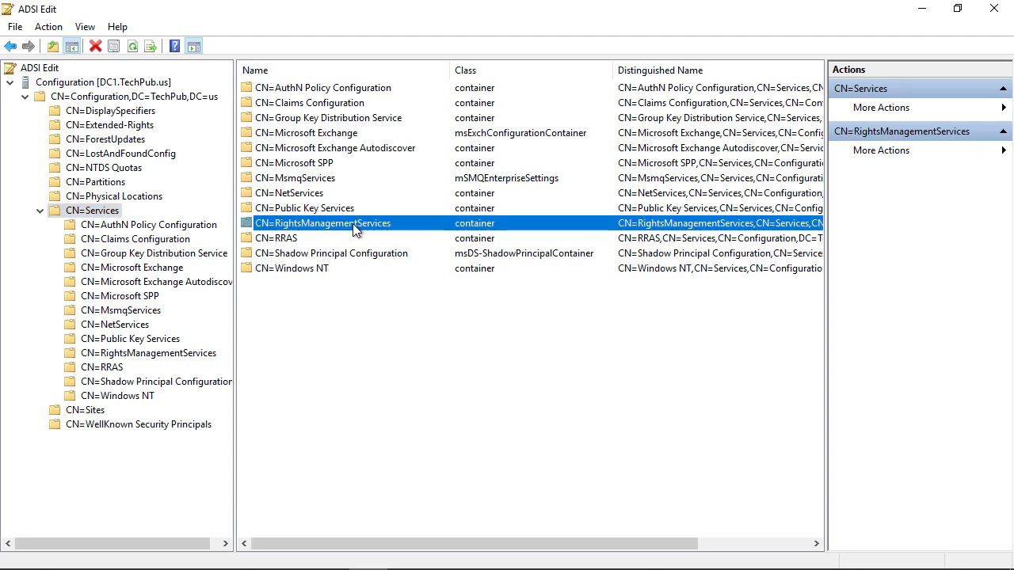
pyautogui.doubleClick(353, 225)
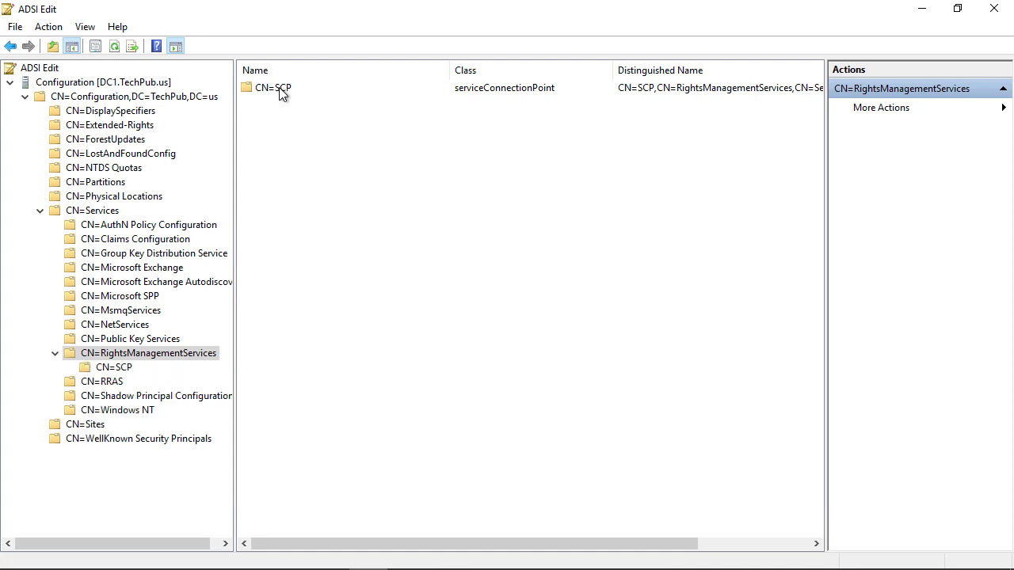
pyautogui.click(281, 93)
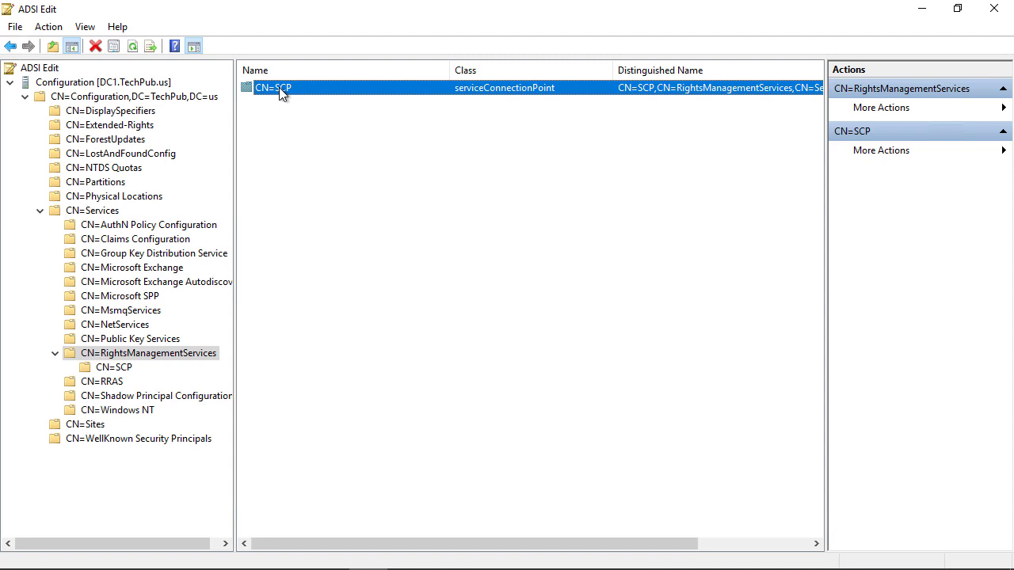
pyautogui.rightClick(279, 93)
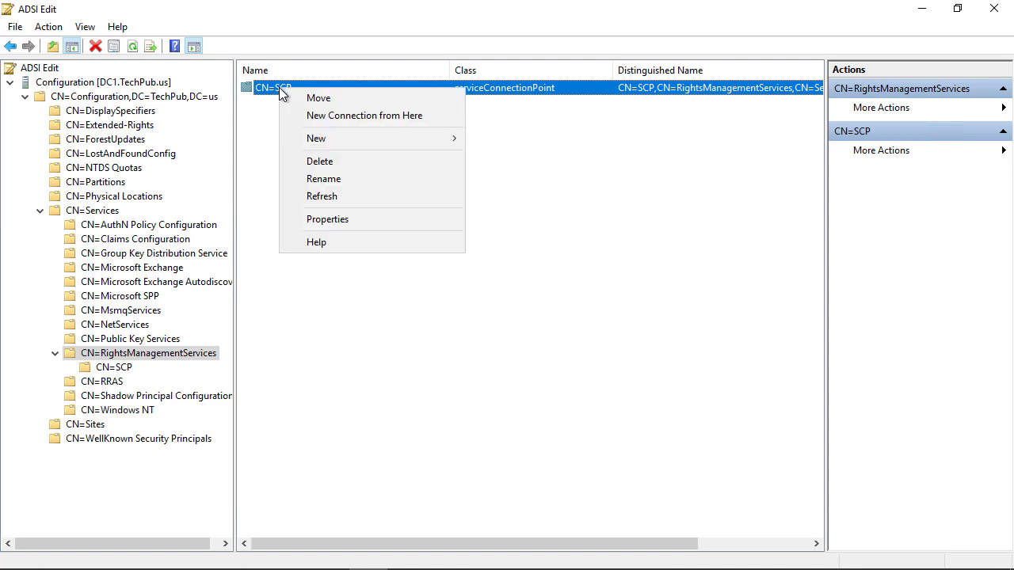
pyautogui.click(325, 164)
pyautogui.click(534, 350)
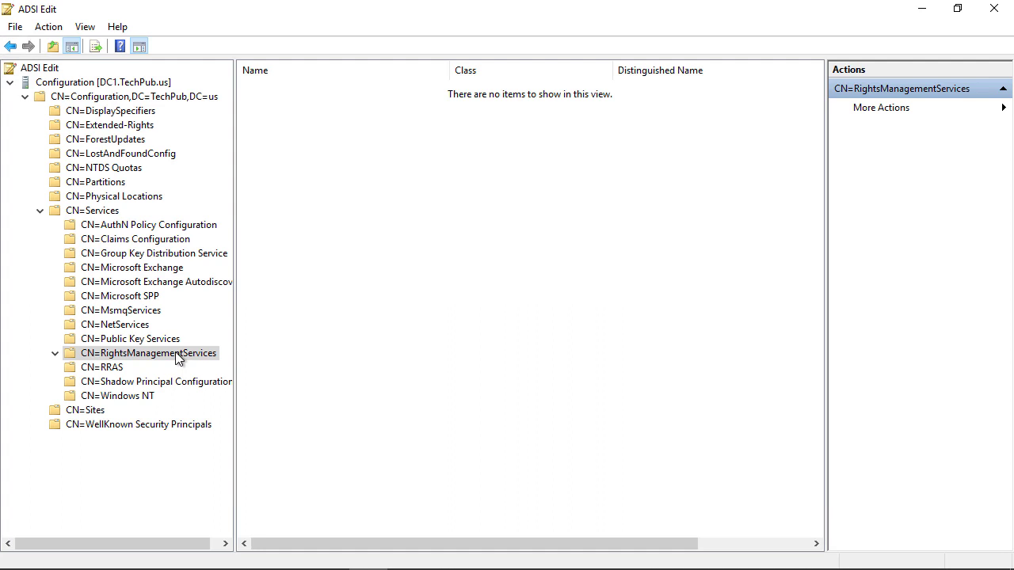
# - Delete the CN=RightsManagementServices container from CN=Services
pyautogui.rightClick(177, 354)
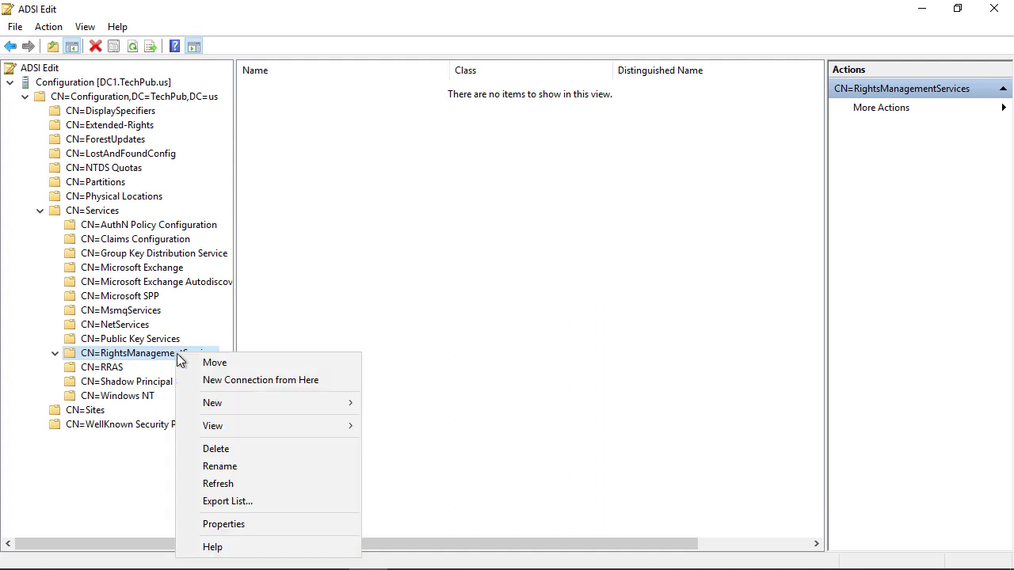
pyautogui.click(211, 448)
pyautogui.click(530, 349)
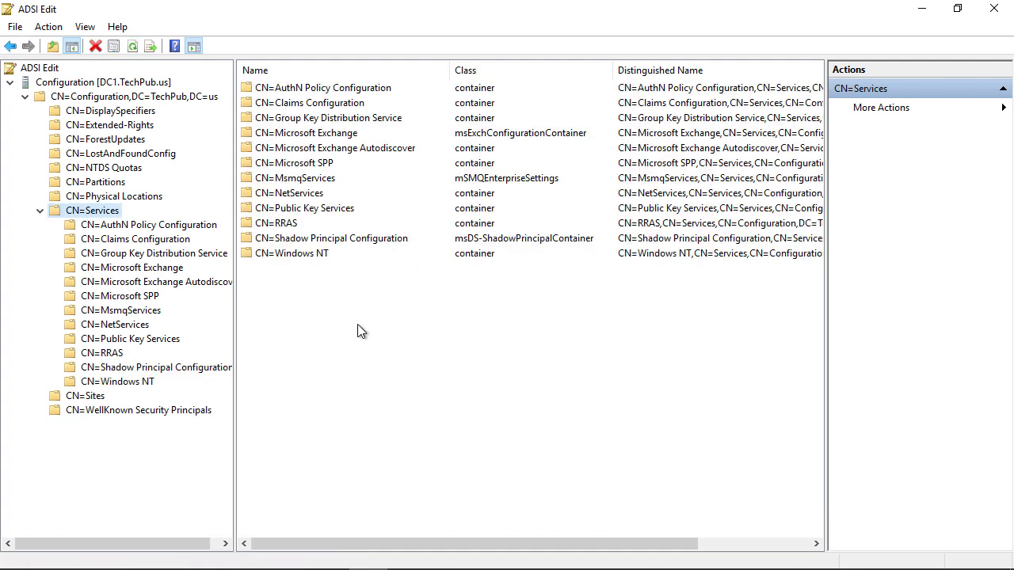
# - Start a new serviceConnectionPoint-class object under CN=Services
pyautogui.rightClick(109, 211)
pyautogui.moveTo(146, 261)
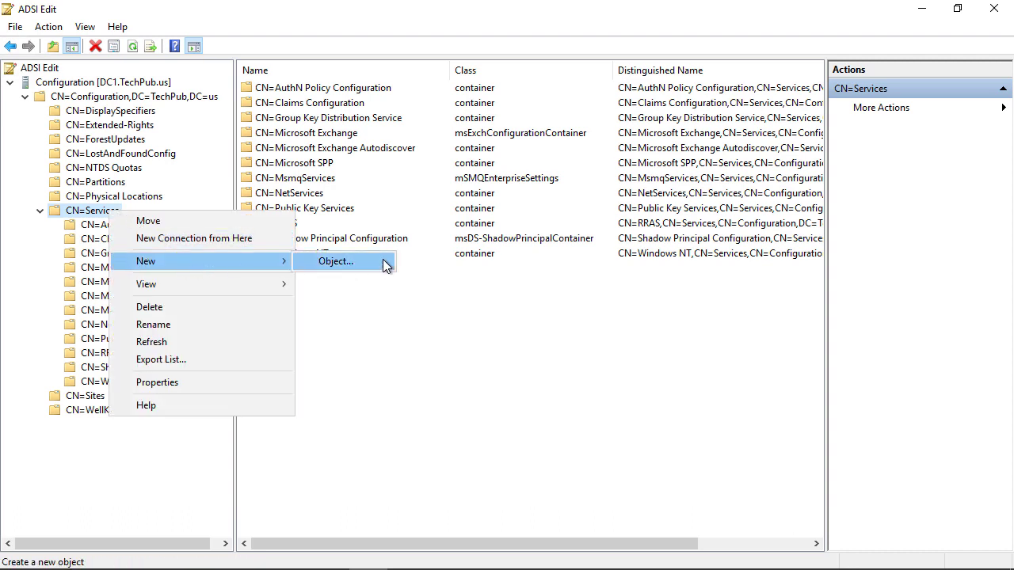
pyautogui.click(381, 261)
pyautogui.click(134, 179)
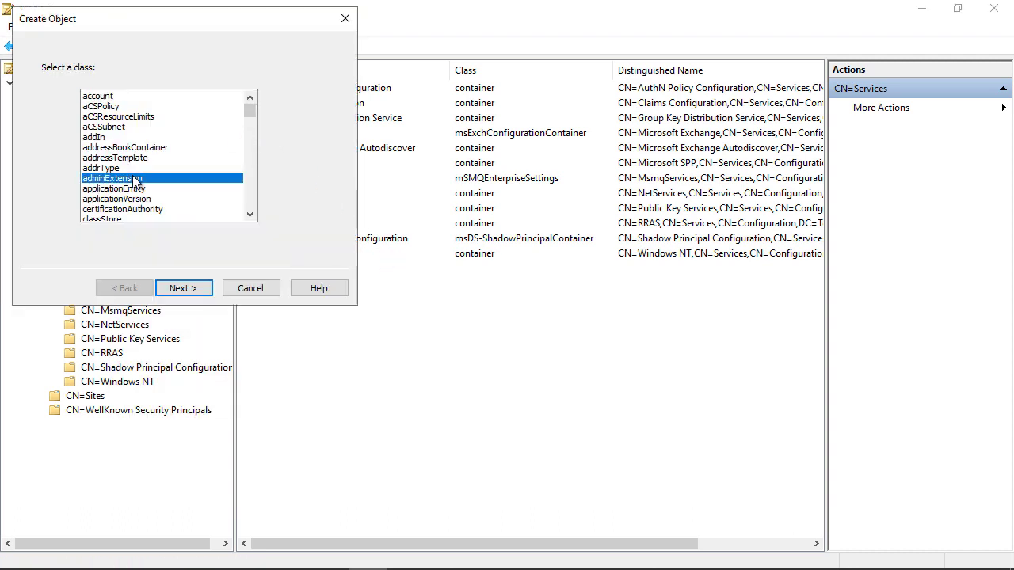
pyautogui.press('s')
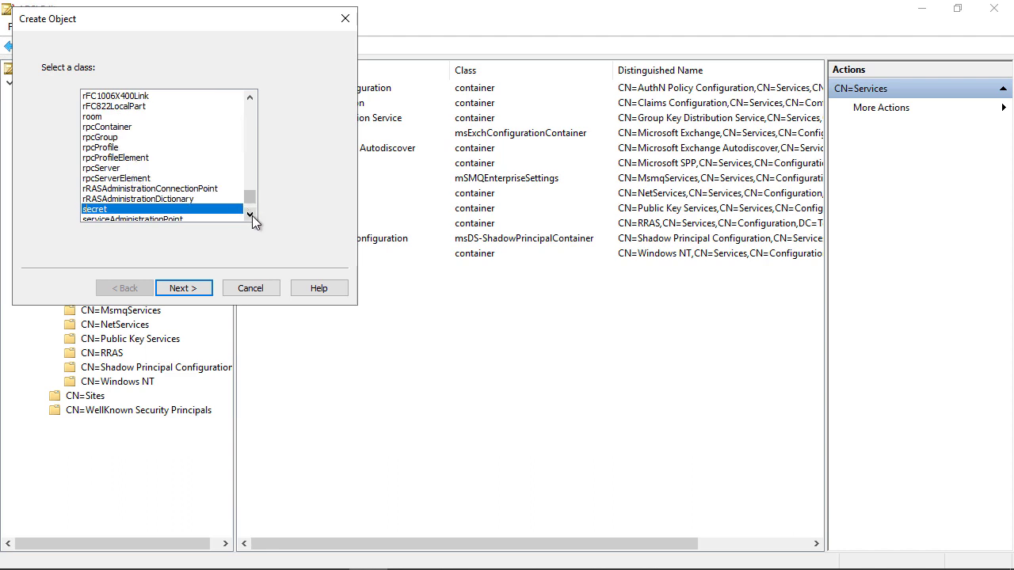
pyautogui.click(250, 214)
pyautogui.click(250, 214)
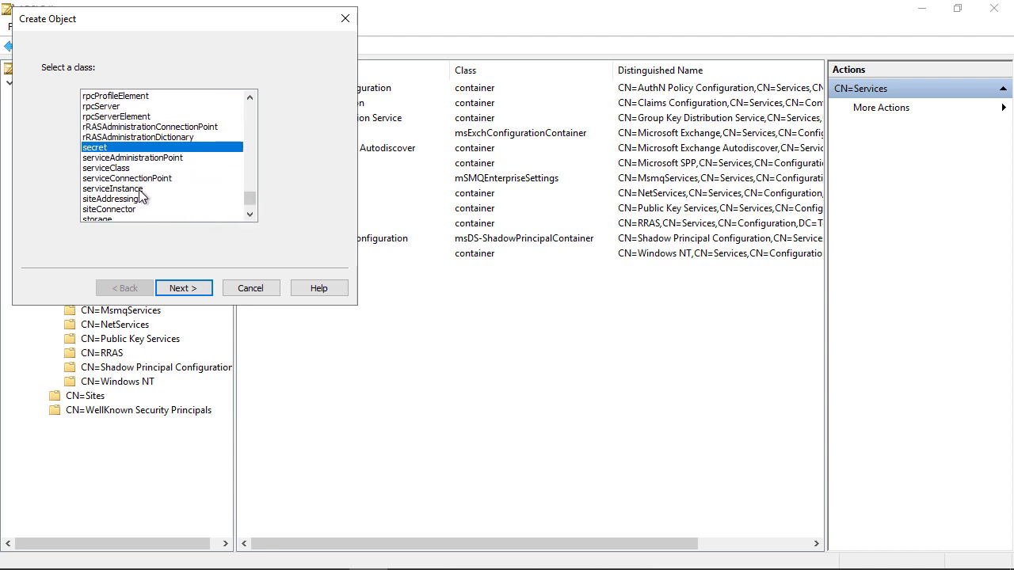
pyautogui.click(134, 180)
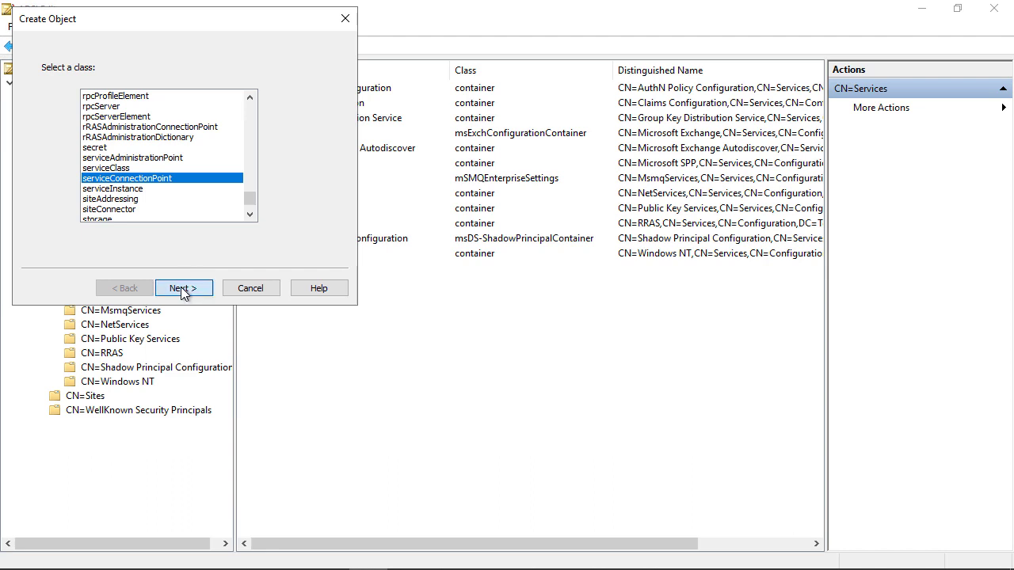
pyautogui.click(180, 290)
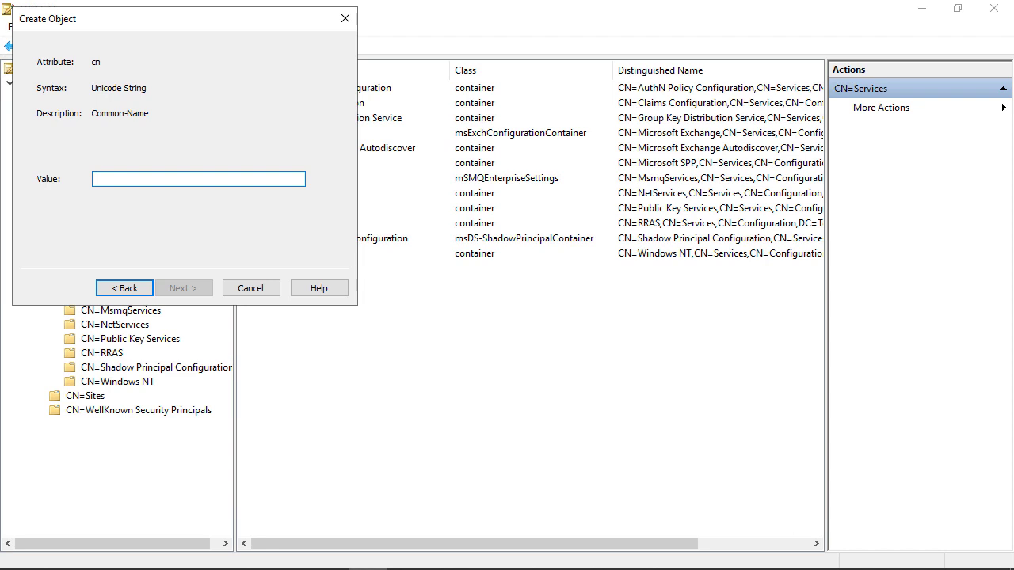
# - Name the new object RightsManagementServices and finish creating it
pyautogui.rightClick(121, 180)
pyautogui.click(159, 247)
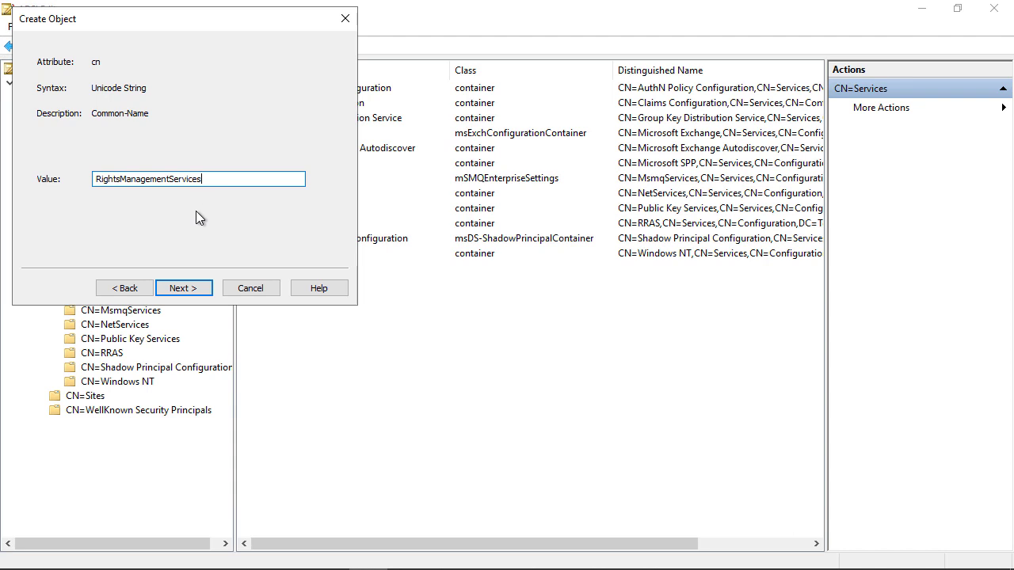
pyautogui.click(190, 294)
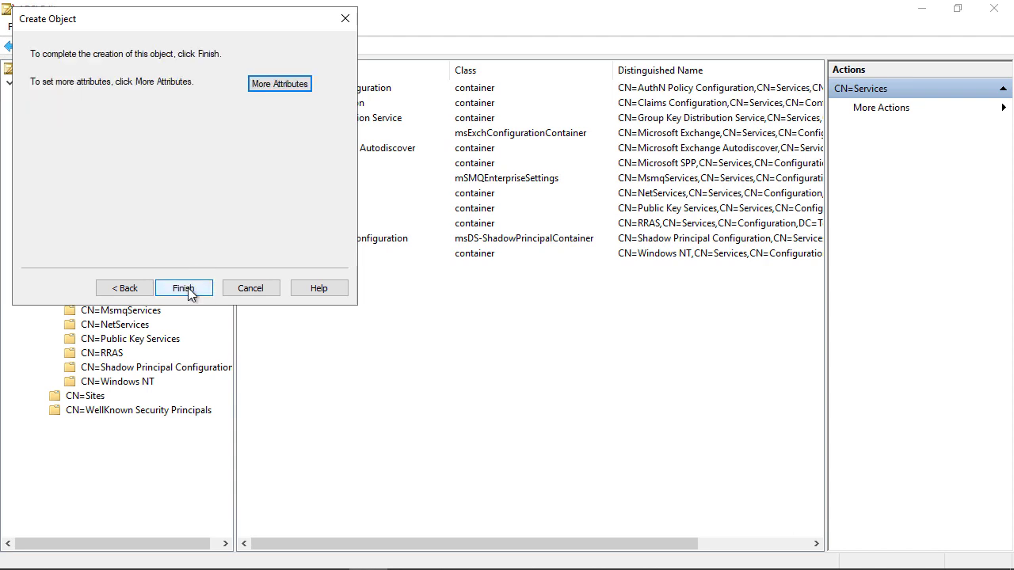
pyautogui.click(183, 289)
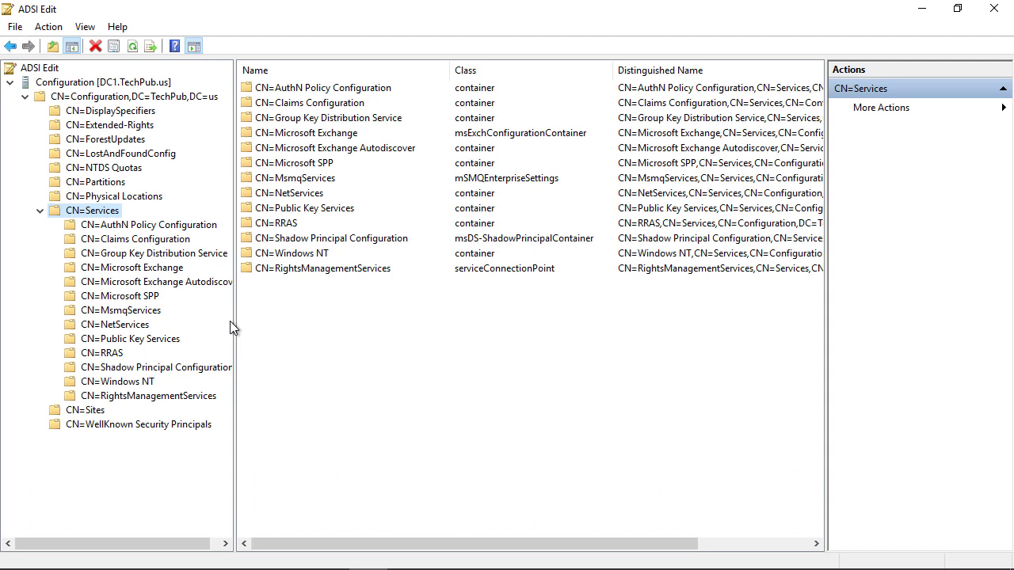
# - Create a child object SCP of class mS-SQL-SQLServer inside the new CN=RightsManagementServices
pyautogui.click(172, 398)
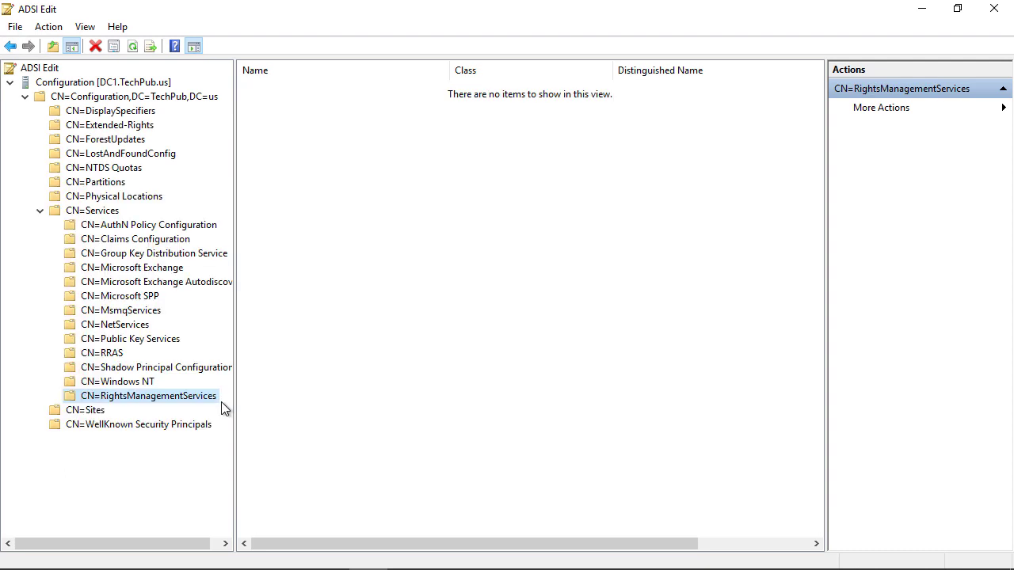
pyautogui.rightClick(211, 401)
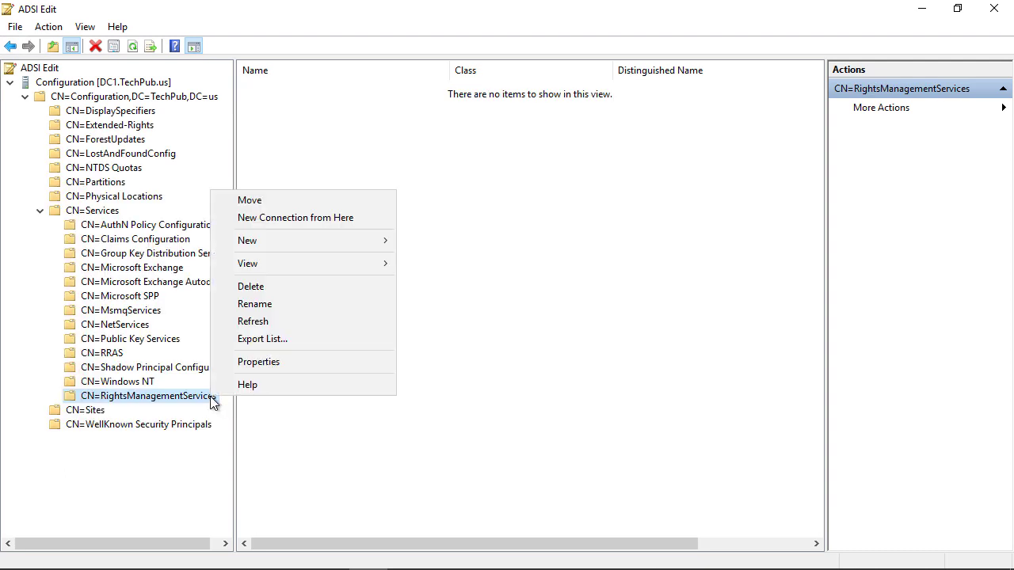
pyautogui.moveTo(304, 241)
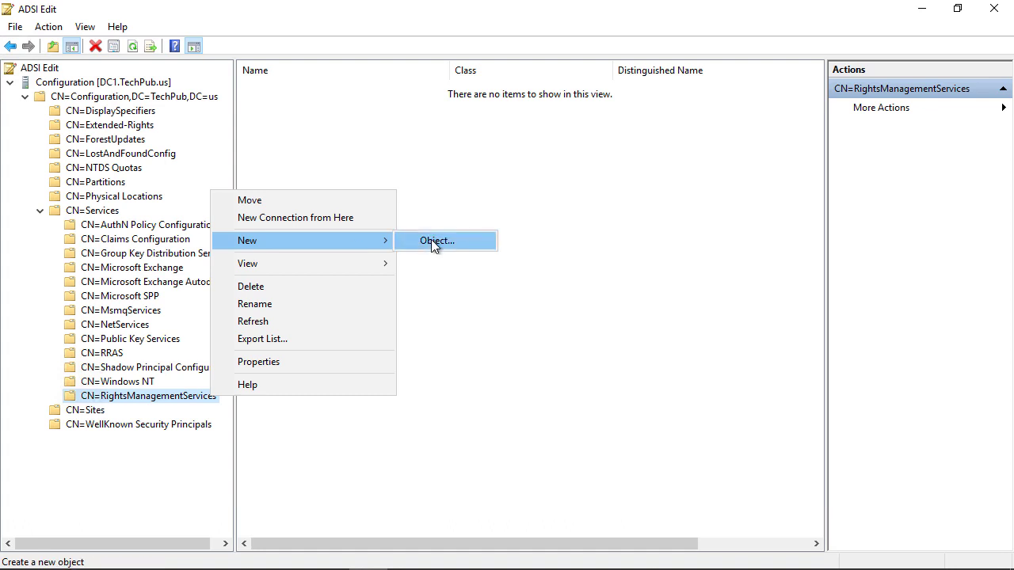
pyautogui.click(430, 241)
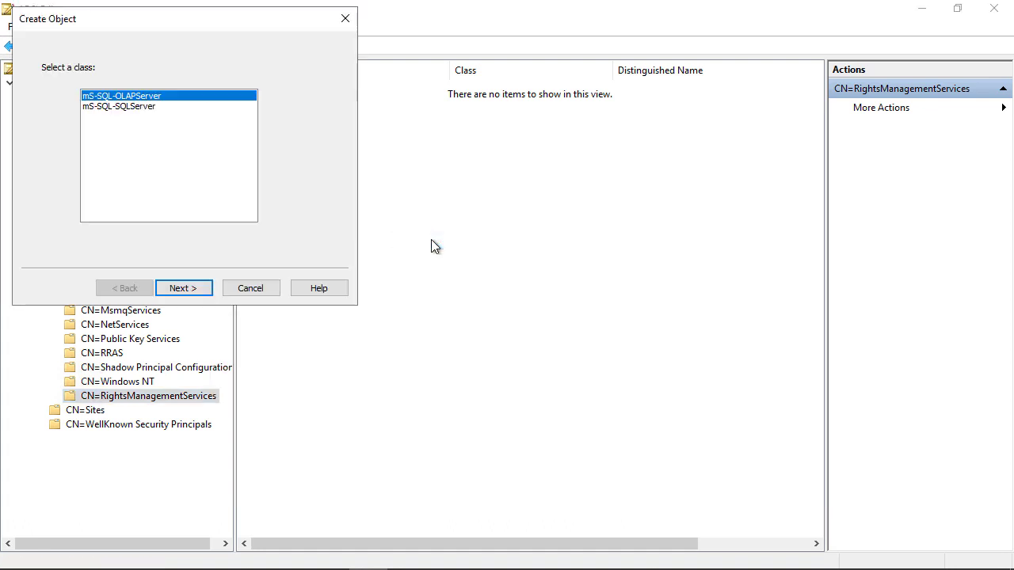
pyautogui.click(137, 111)
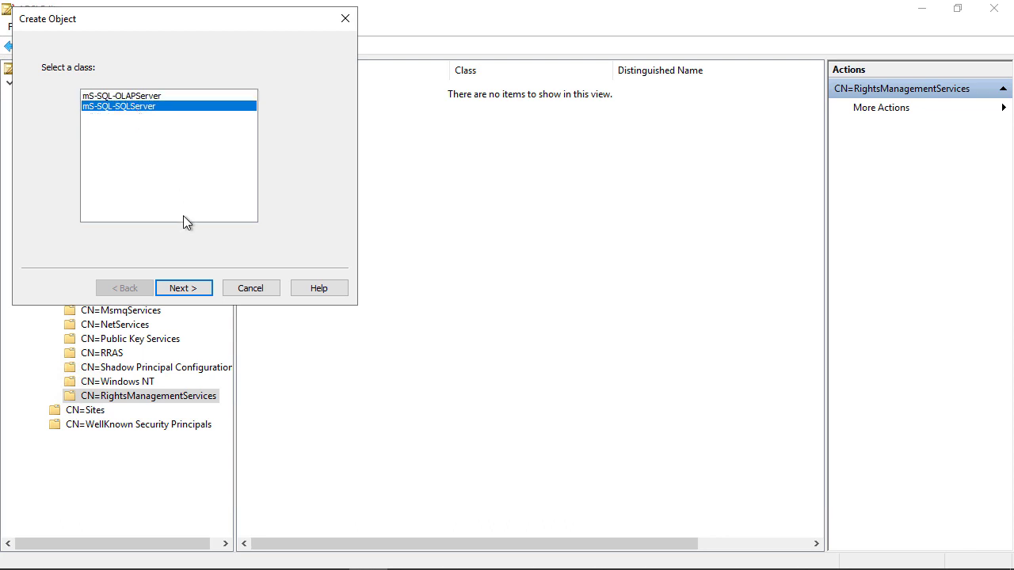
pyautogui.click(178, 290)
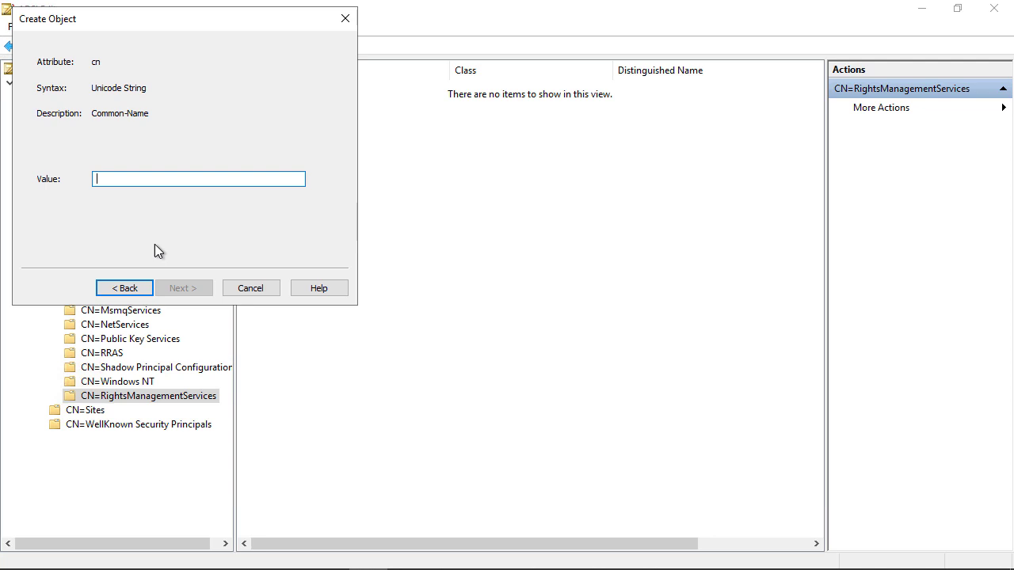
pyautogui.write('SCP')
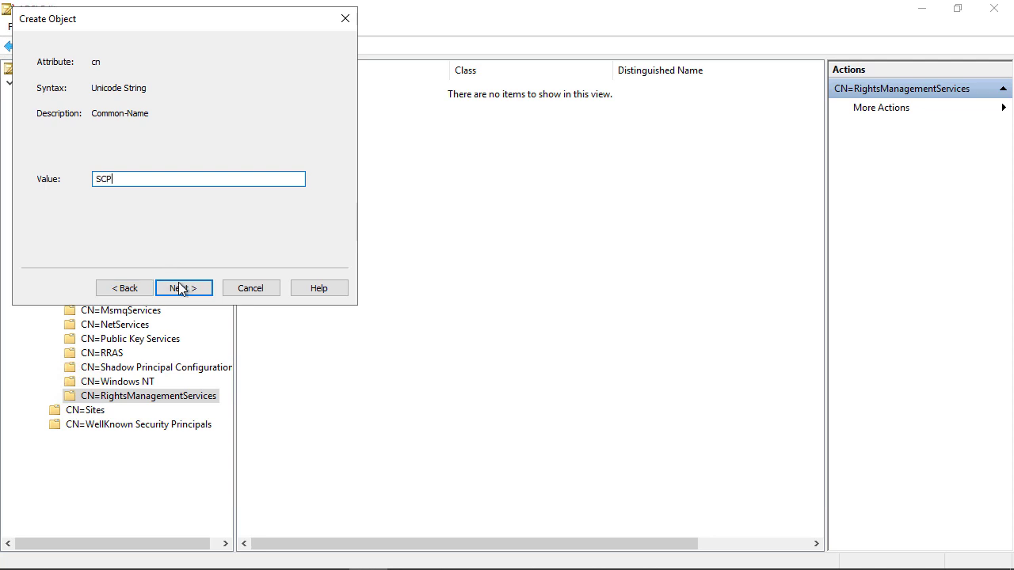
pyautogui.click(180, 289)
pyautogui.click(181, 289)
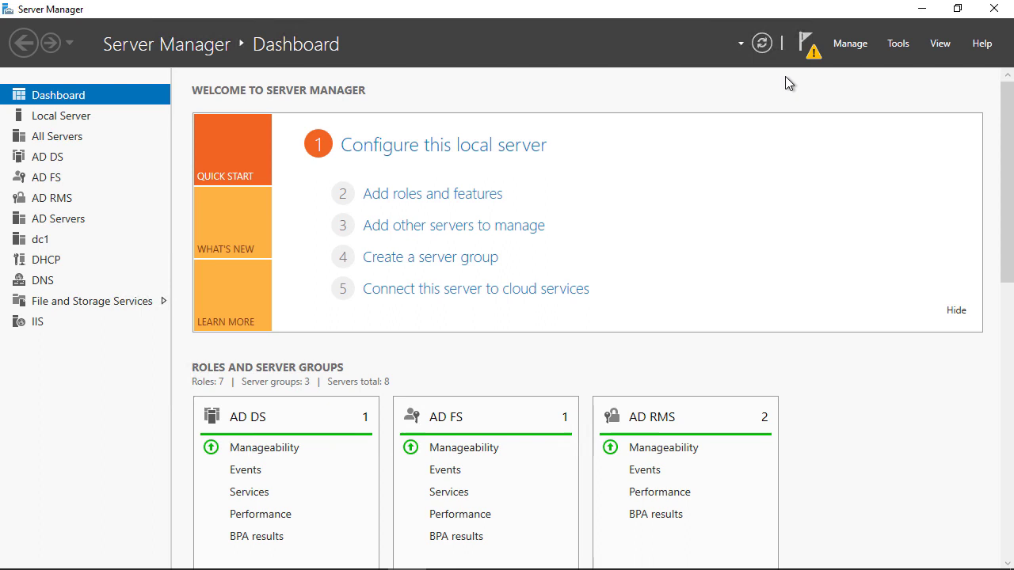
# - Open the AD RMS Configuration wizard for DC1 from the notifications' 'Perform additional configuration' task
pyautogui.click(814, 54)
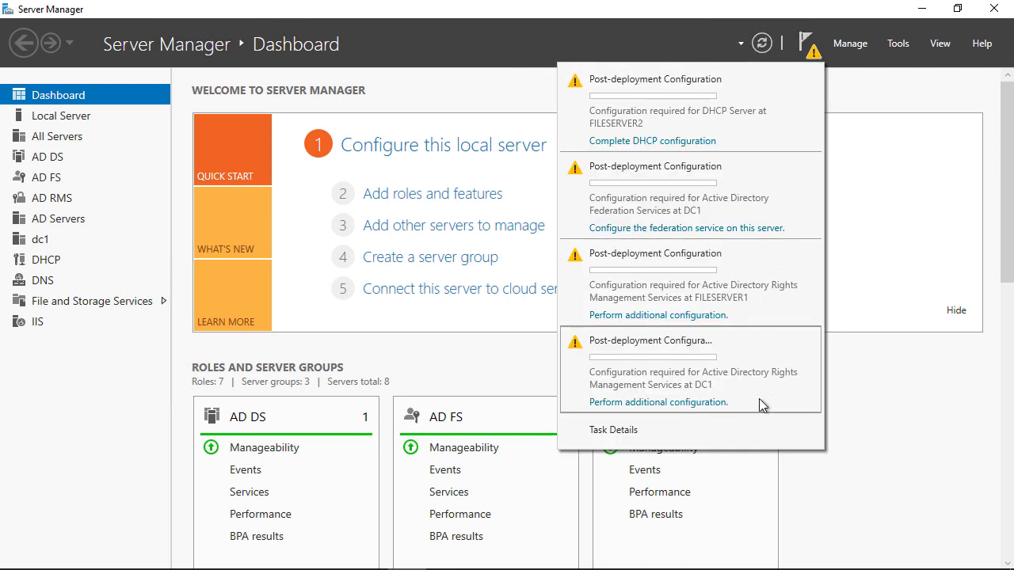
pyautogui.click(667, 402)
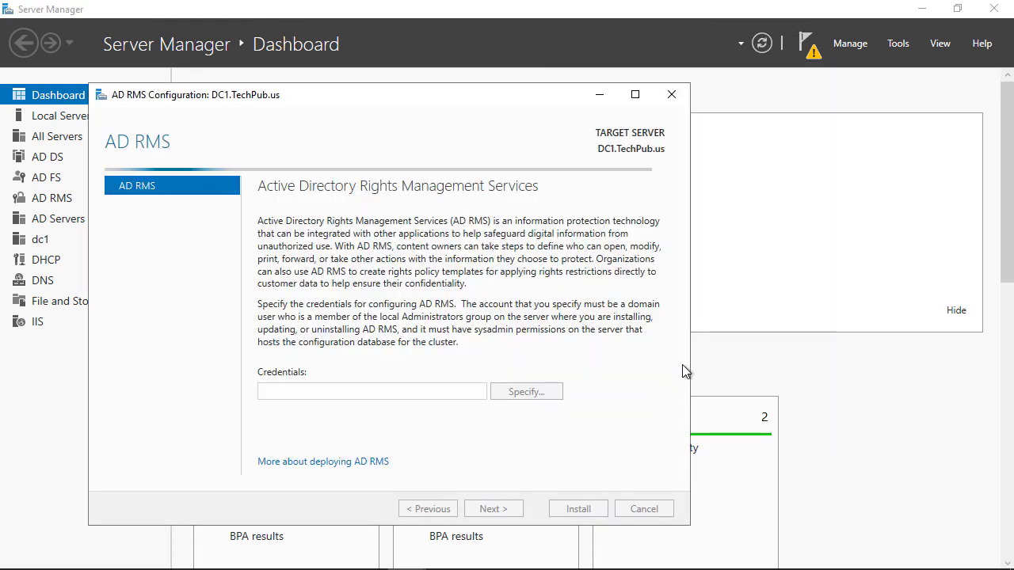
pyautogui.click(634, 94)
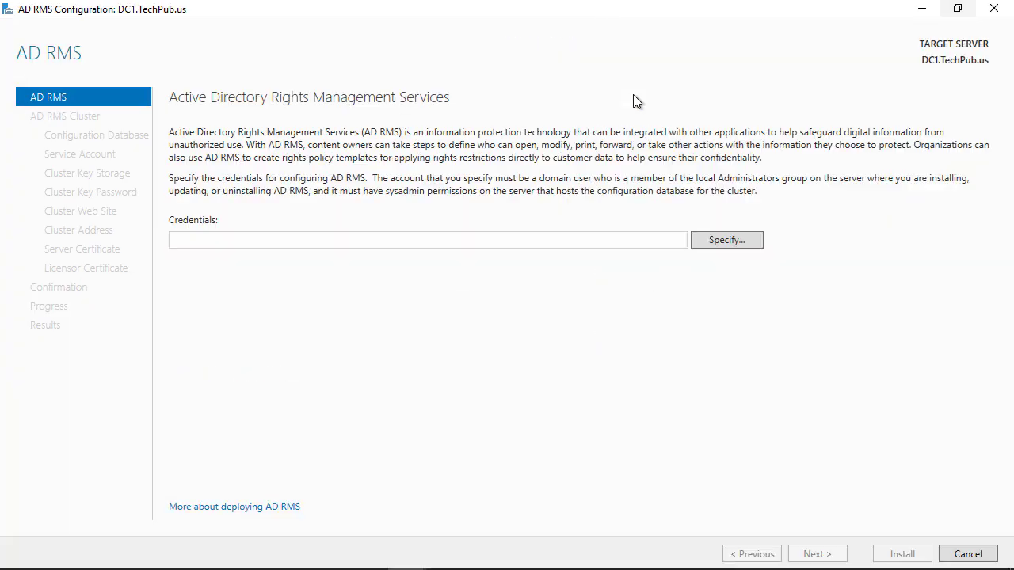
pyautogui.click(714, 240)
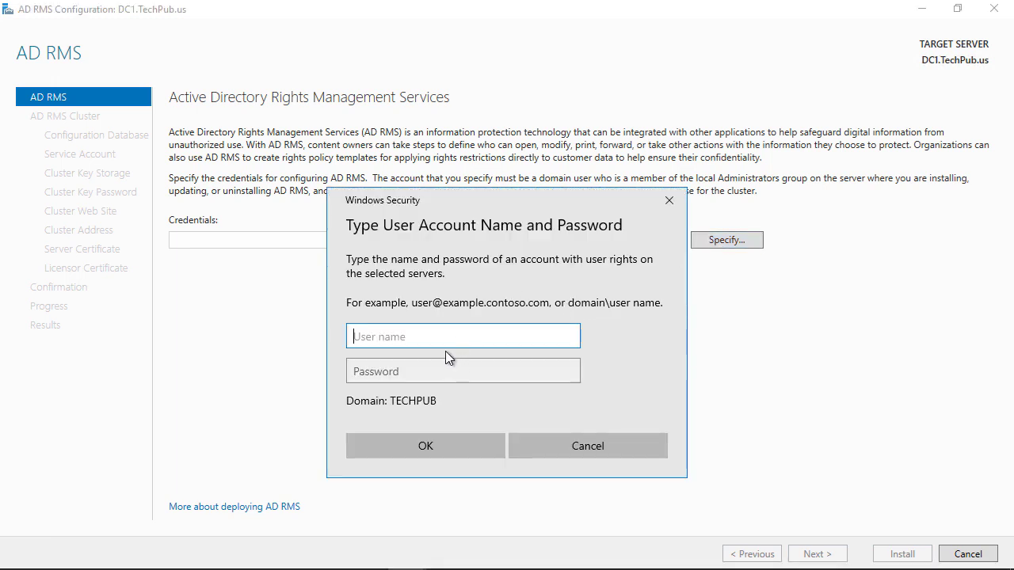
pyautogui.write('techpub\\')
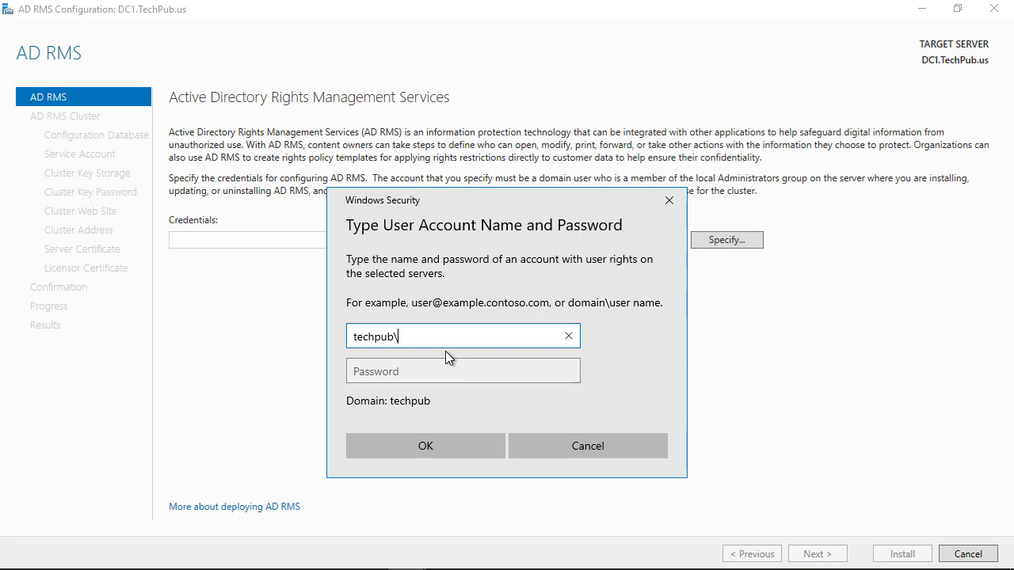
pyautogui.write('administrator')
pyautogui.press('Tab')
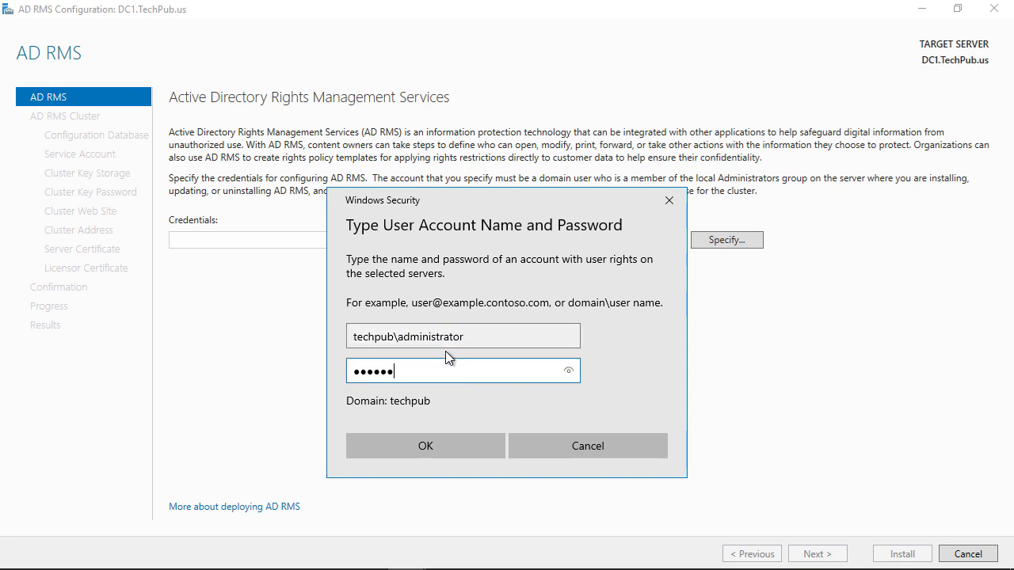
pyautogui.click(438, 450)
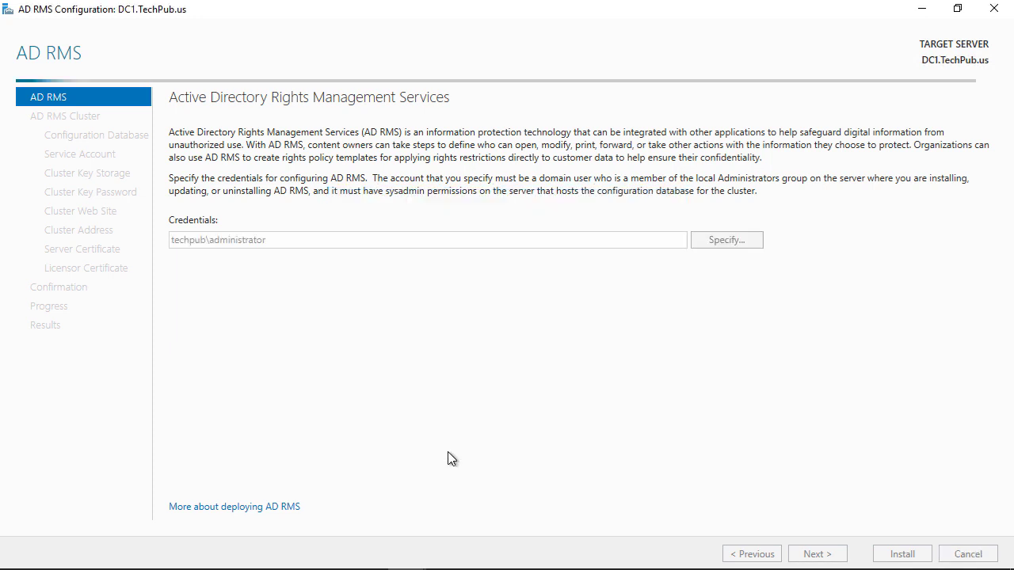
# - Create a new AD RMS root cluster using Windows Internal Database on this server
pyautogui.click(817, 555)
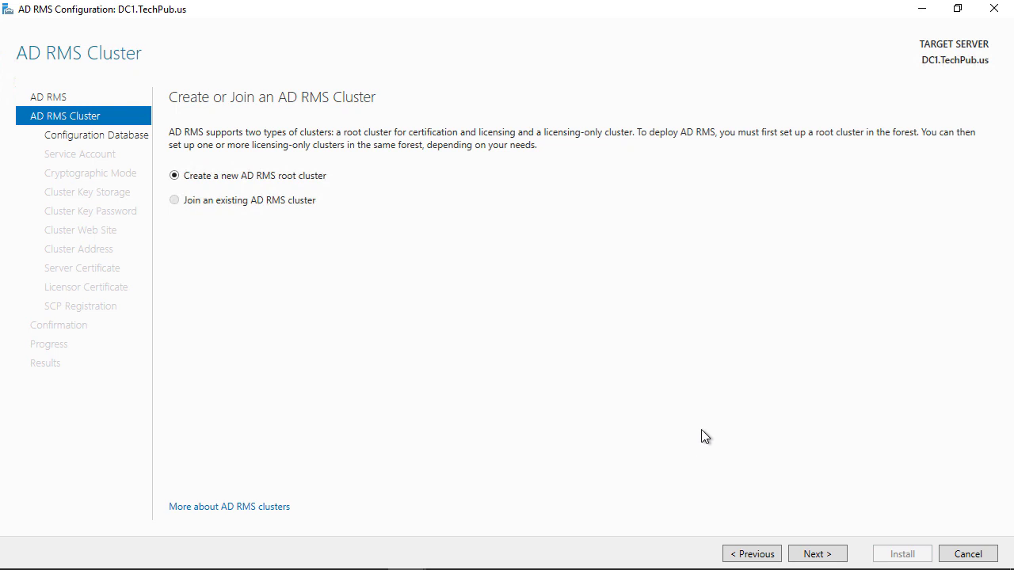
pyautogui.click(817, 555)
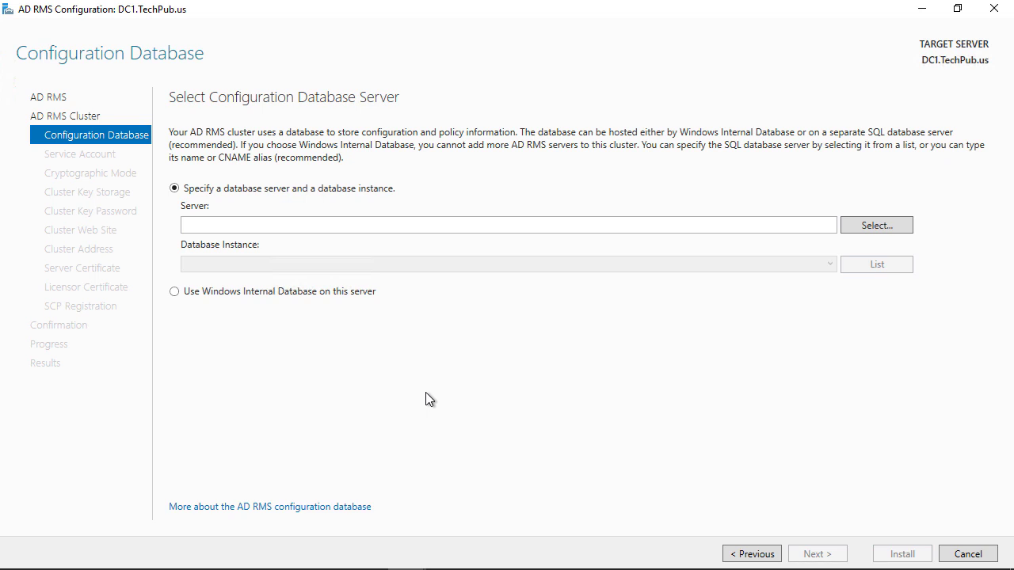
pyautogui.click(174, 292)
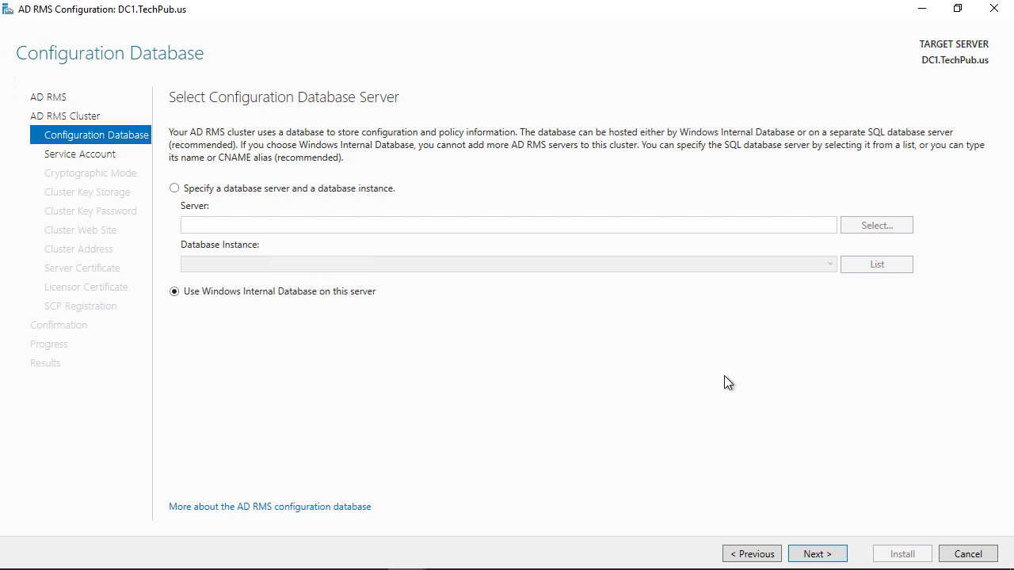
pyautogui.click(820, 554)
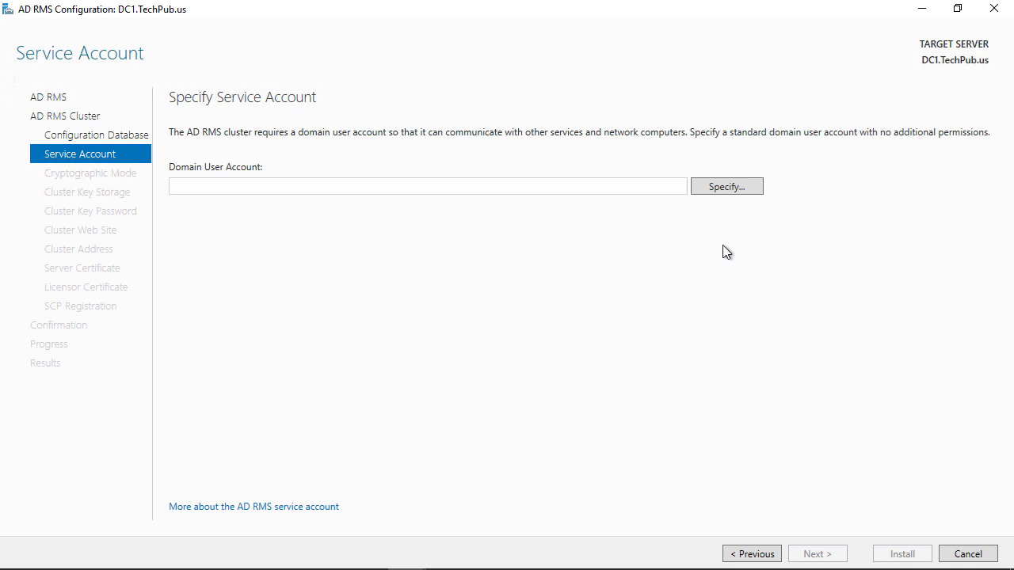
pyautogui.click(720, 188)
pyautogui.write('t')
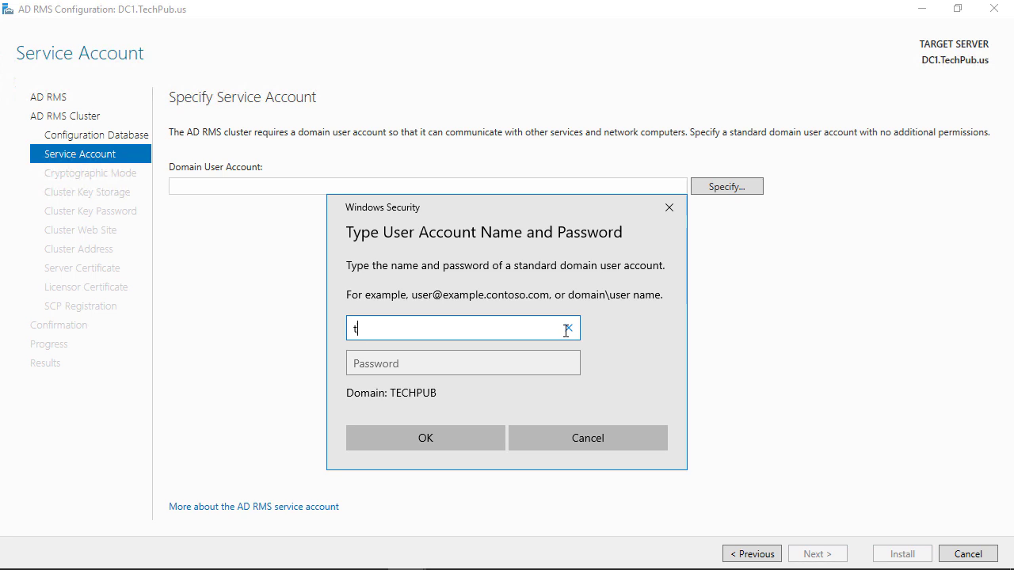
pyautogui.write('echpub\\')
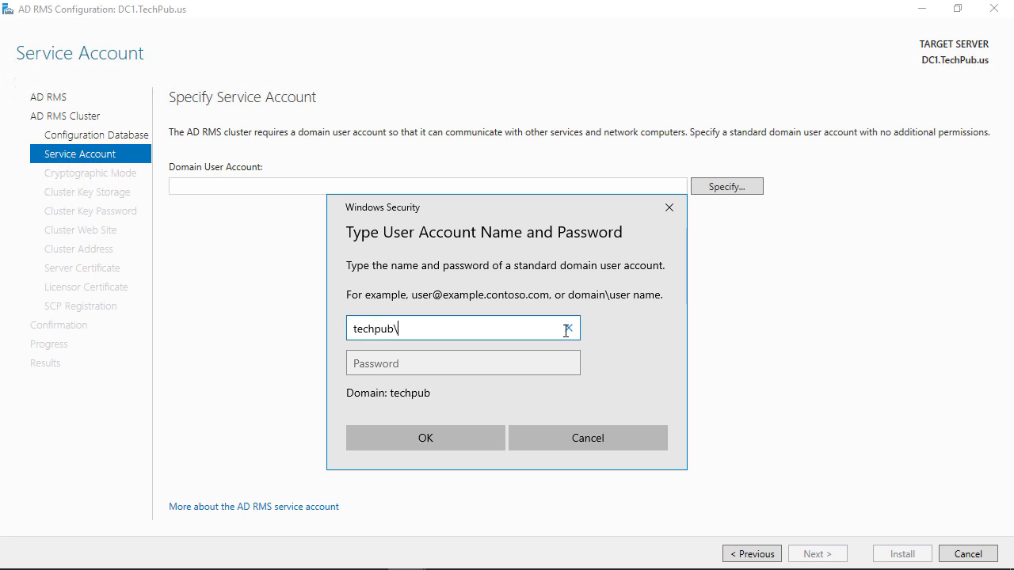
pyautogui.write('rmsadmin')
pyautogui.press('Tab')
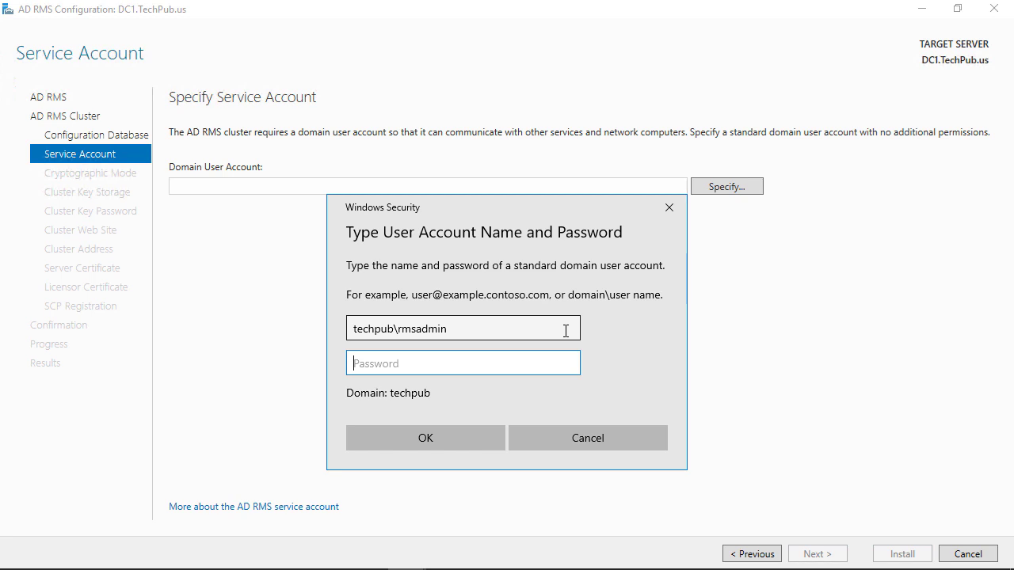
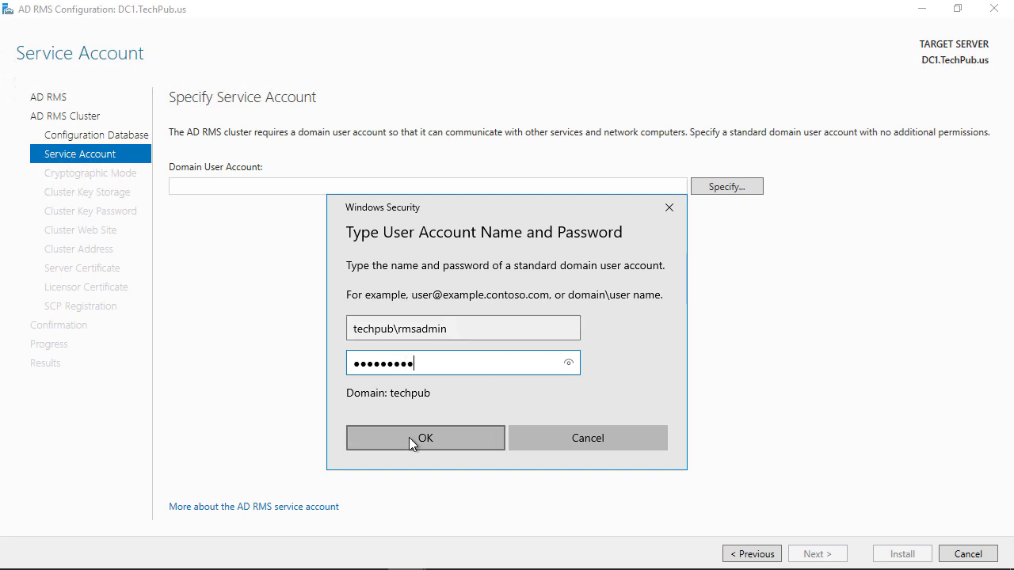
pyautogui.click(408, 438)
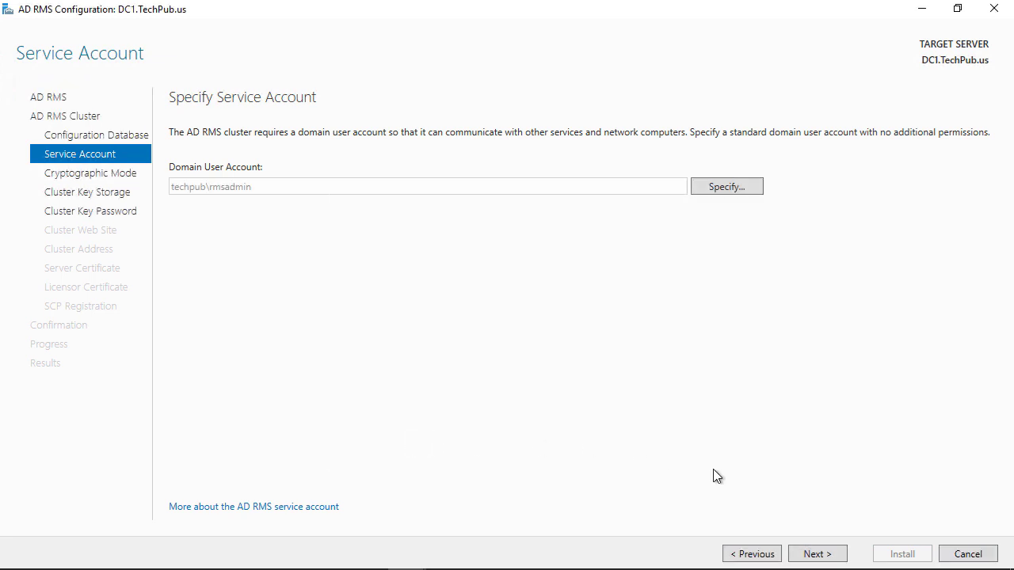
pyautogui.click(819, 554)
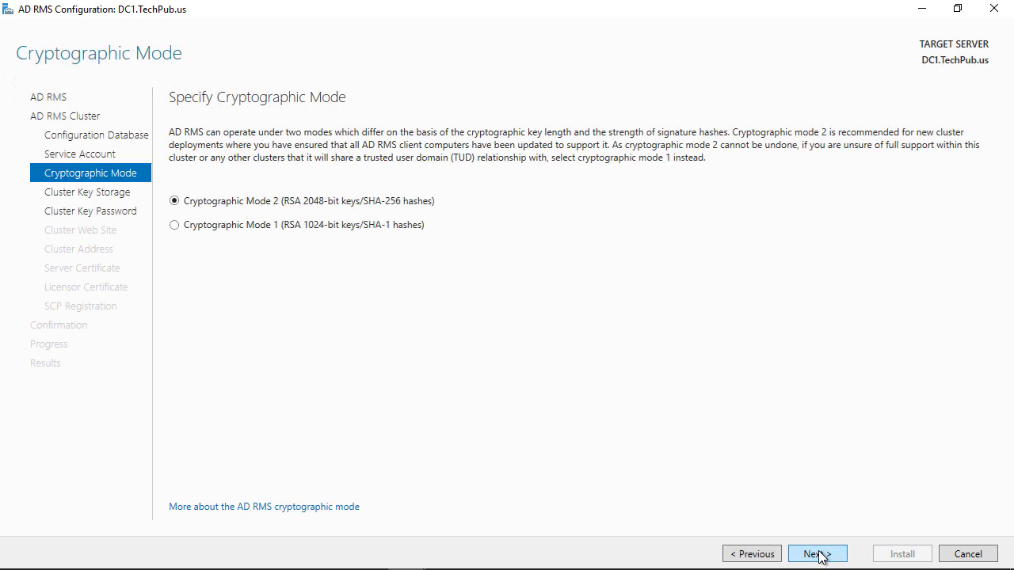
pyautogui.click(822, 557)
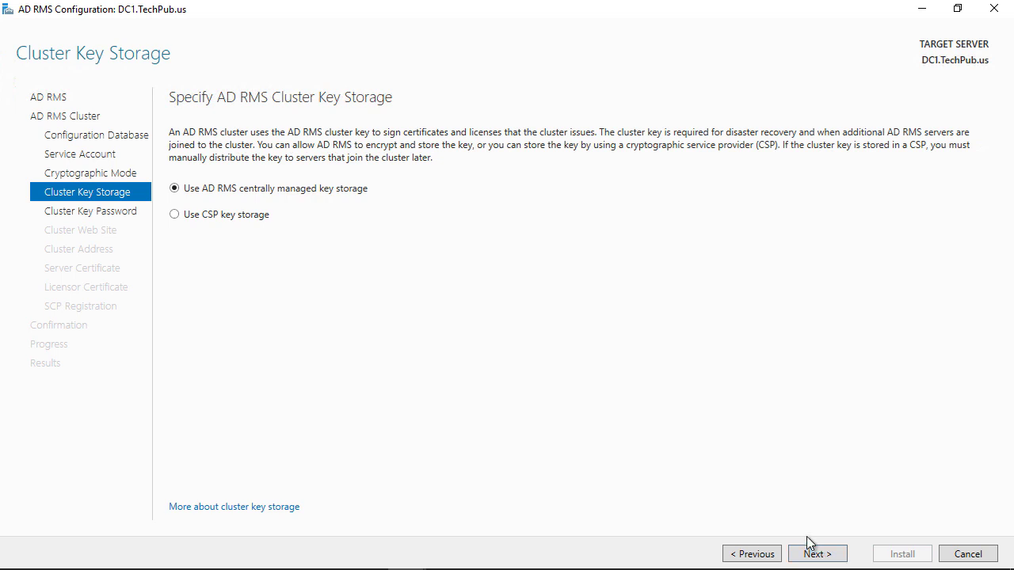
pyautogui.click(815, 555)
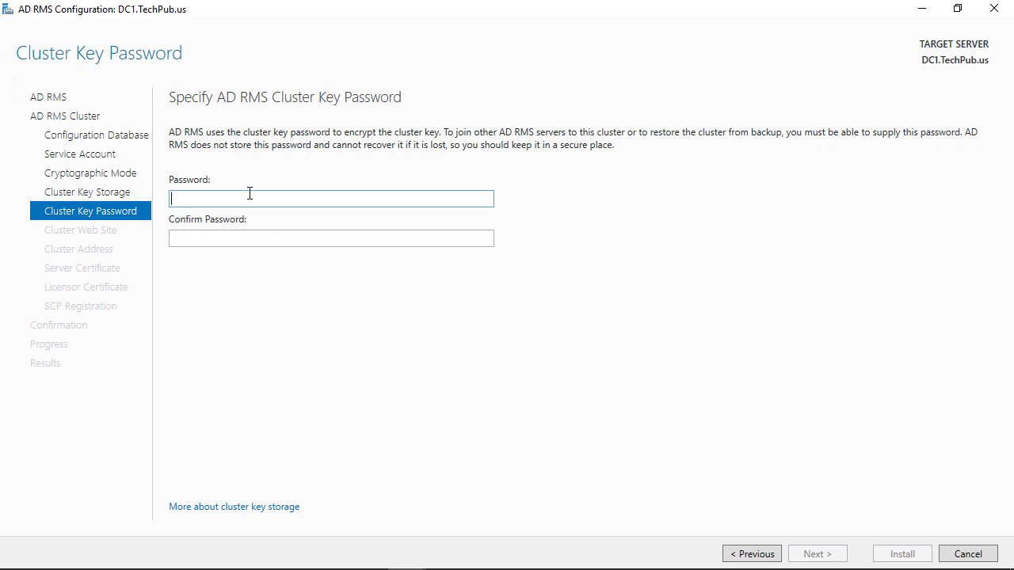
pyautogui.press('Tab')
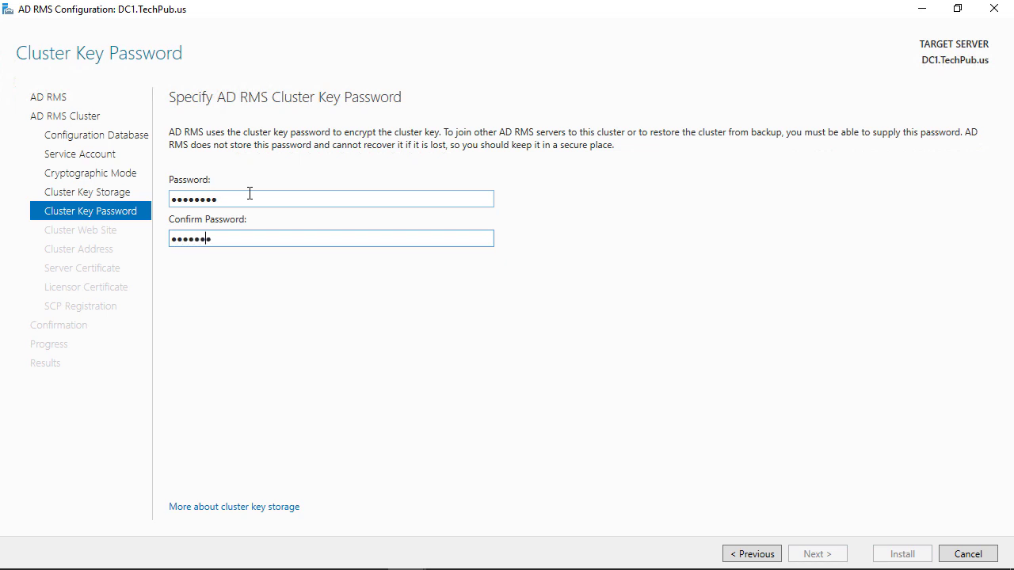
pyautogui.click(811, 555)
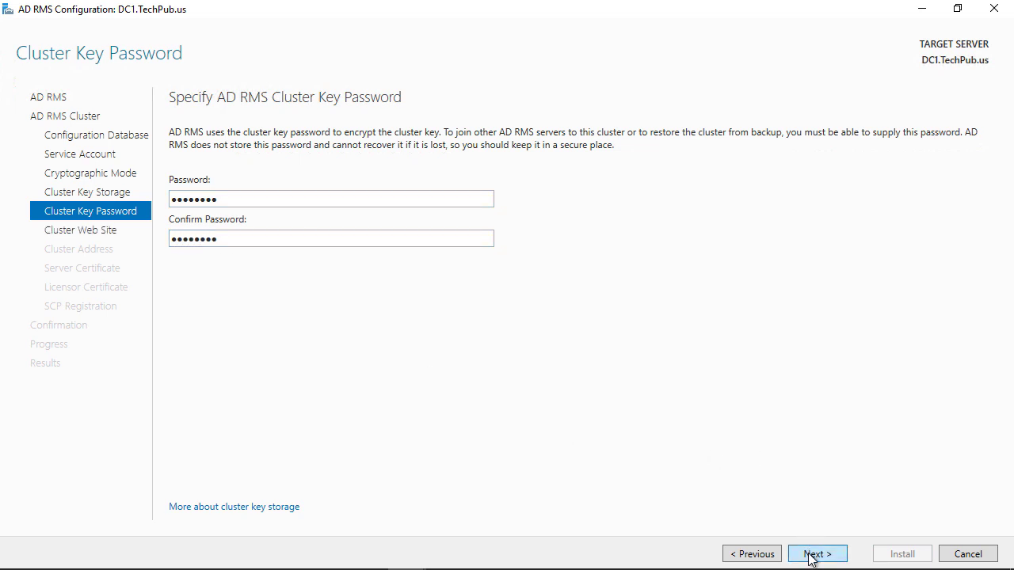
# - Keep Default Web Site as the cluster's web site
pyautogui.click(814, 556)
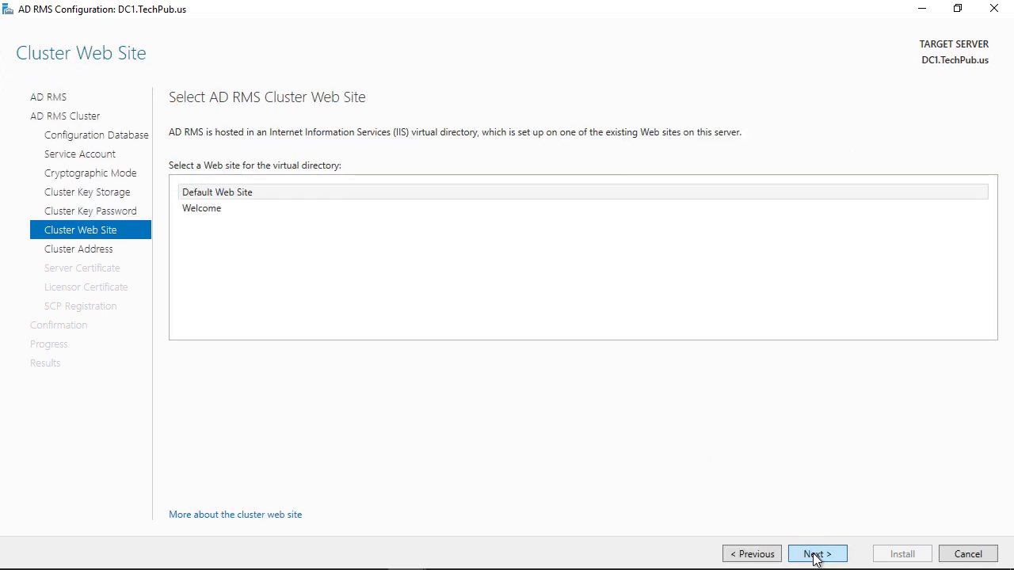
pyautogui.click(764, 555)
pyautogui.click(818, 558)
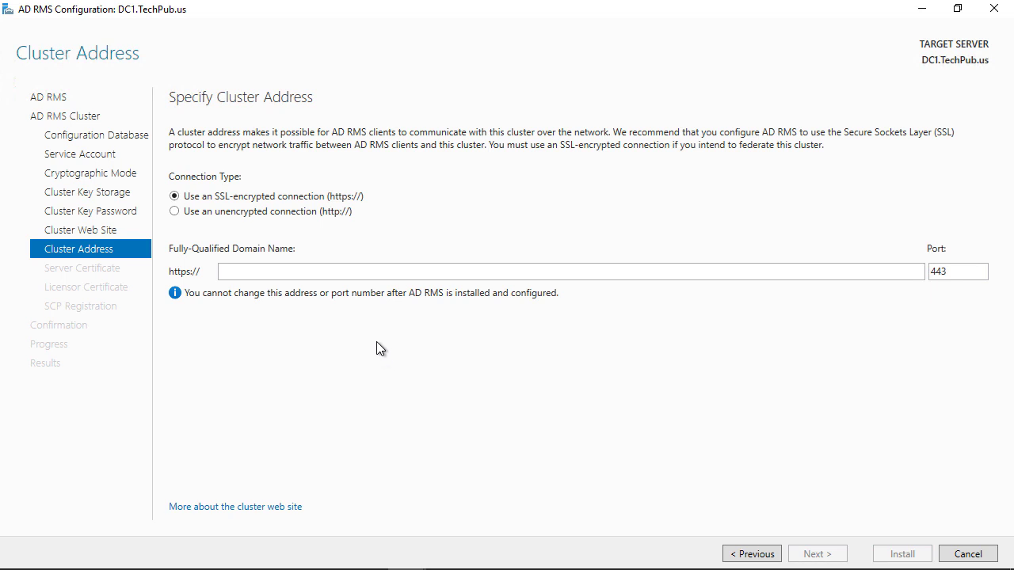
pyautogui.click(220, 212)
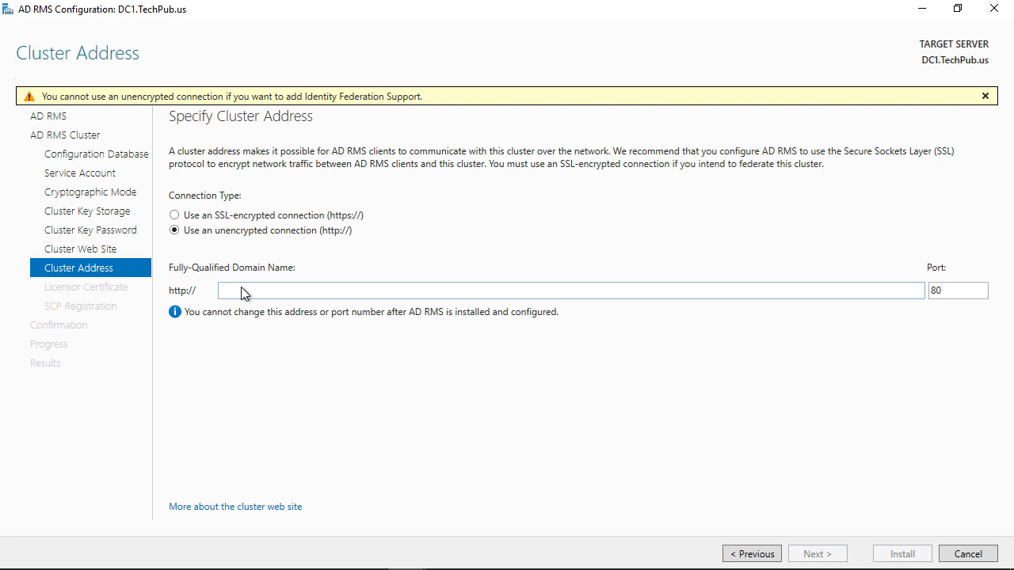
pyautogui.click(302, 291)
pyautogui.write('fil')
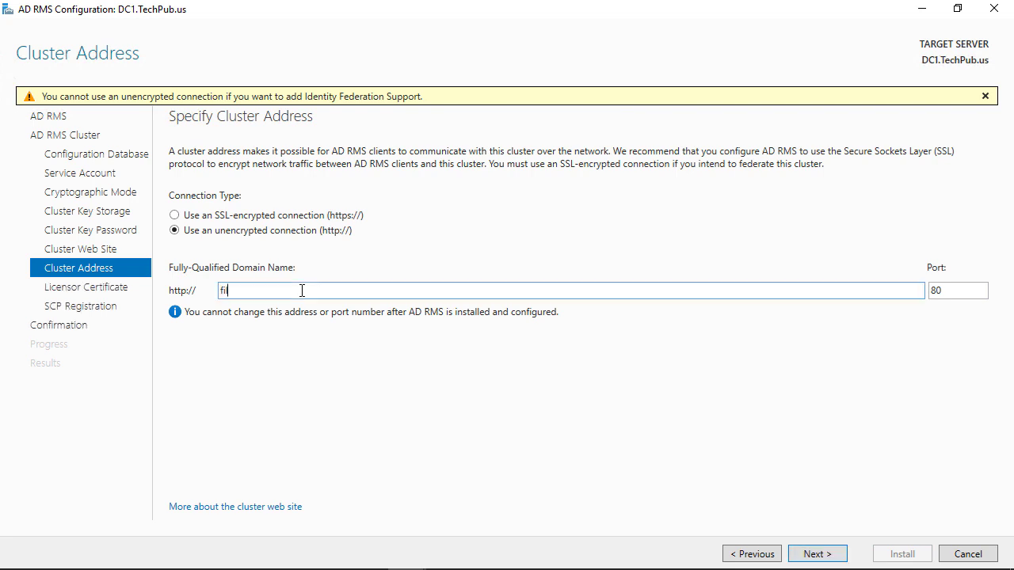
pyautogui.write('eserver1')
pyautogui.write('.techpub')
pyautogui.write('.us')
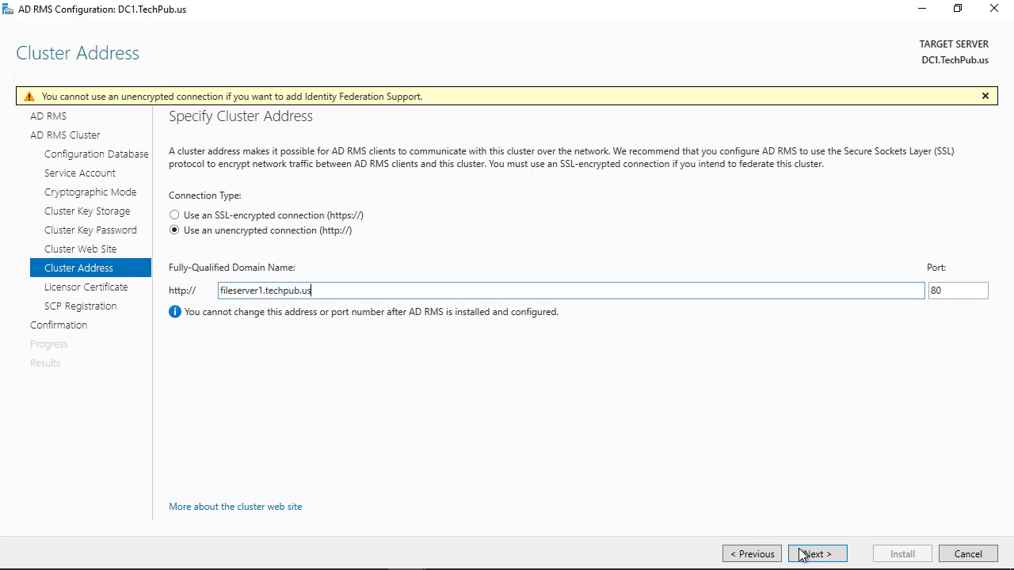
pyautogui.click(817, 555)
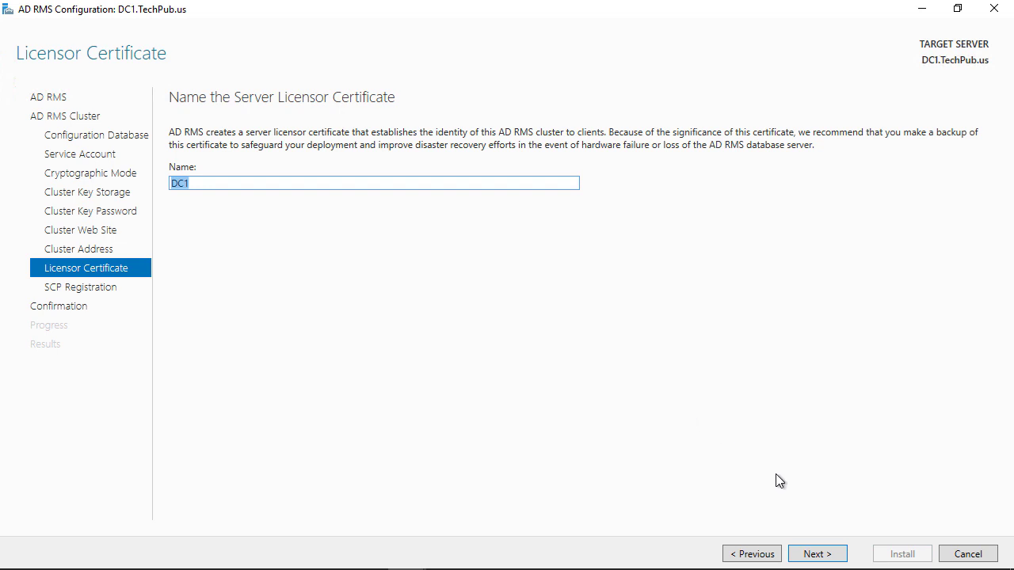
# - Keep DC1 as the licensor certificate name, register the SCP now, and install the root cluster
pyautogui.click(809, 556)
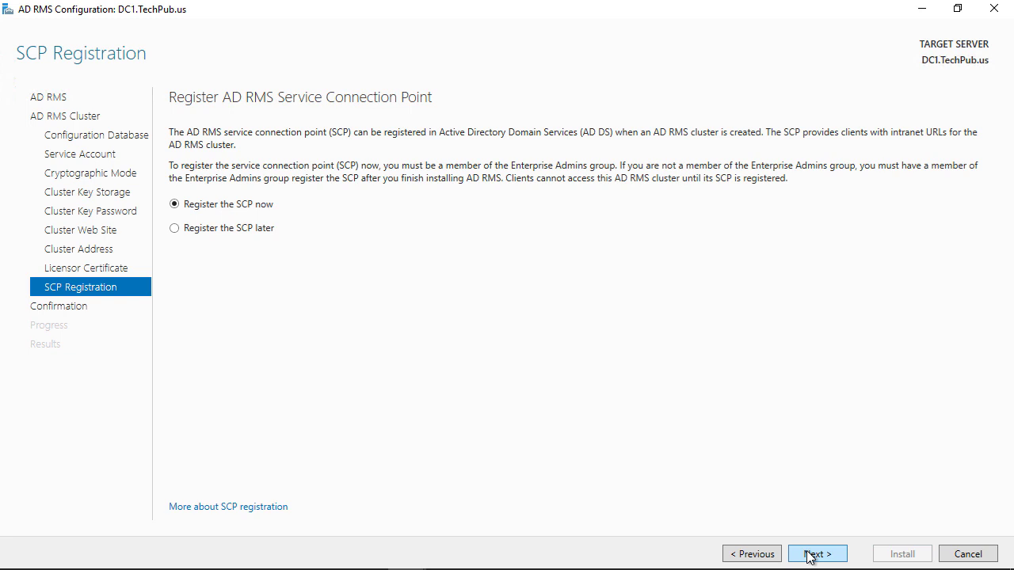
pyautogui.click(808, 556)
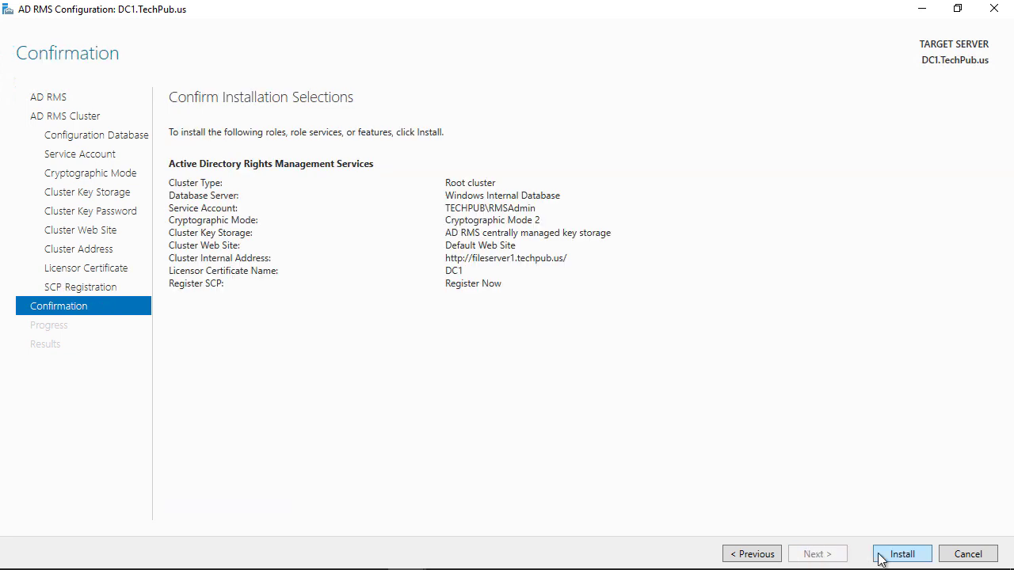
pyautogui.click(880, 557)
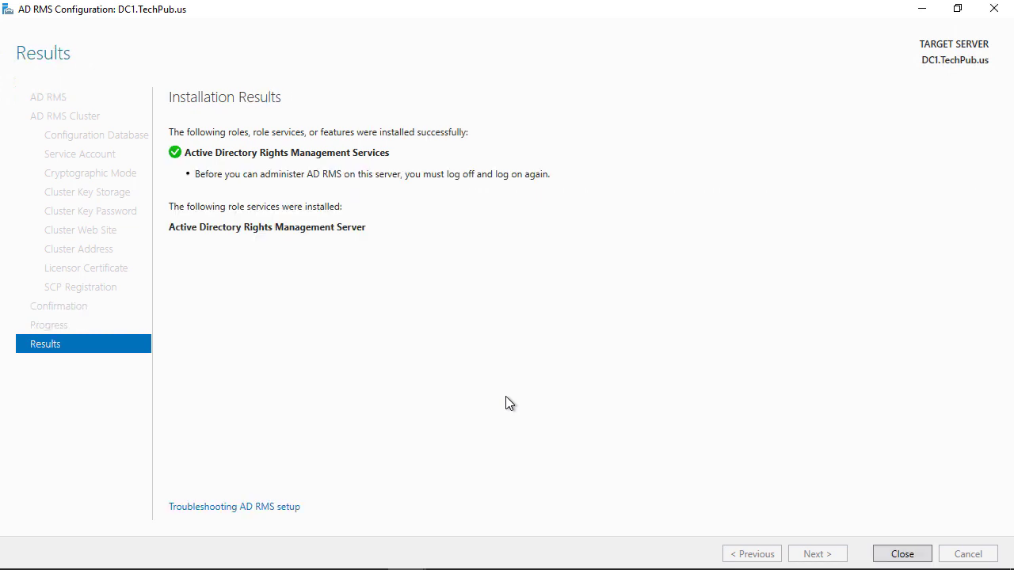
# - Close the finished AD RMS configuration wizard and open Server Manager's Tools menu
pyautogui.click(902, 559)
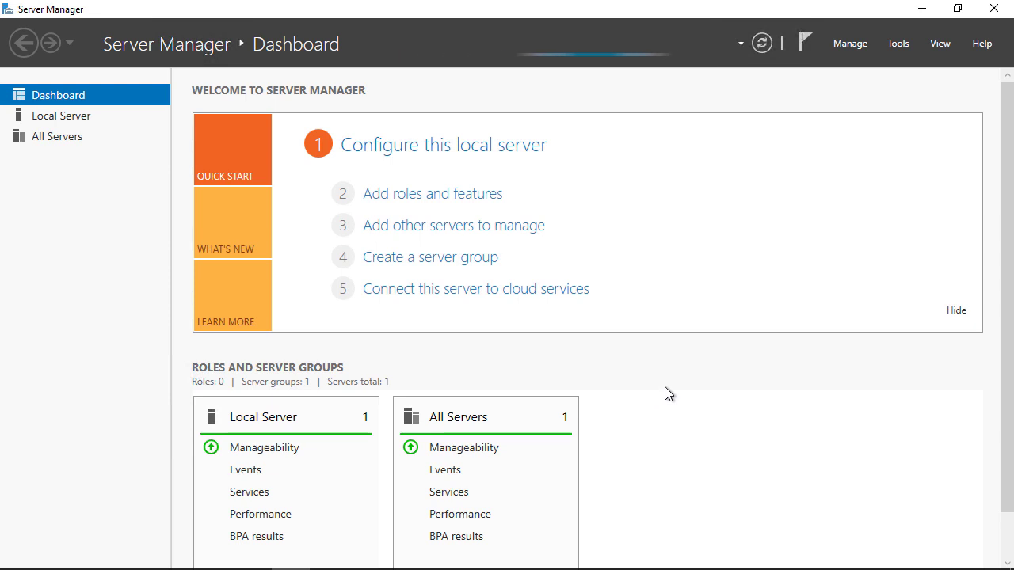
pyautogui.click(894, 44)
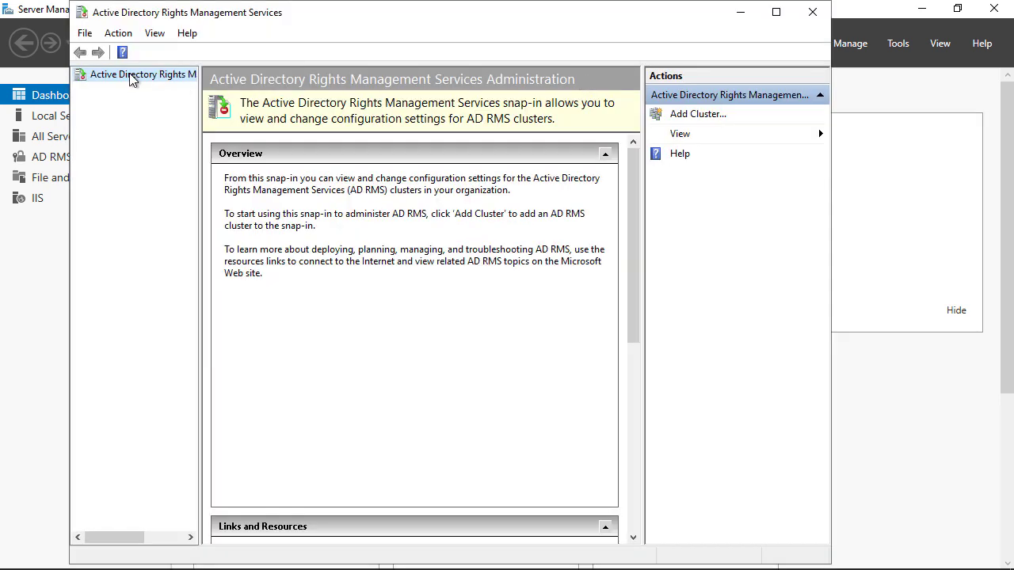
# - Add a cluster on the local computer, connecting as user techpub\admsadmin
pyautogui.rightClick(132, 76)
pyautogui.click(161, 85)
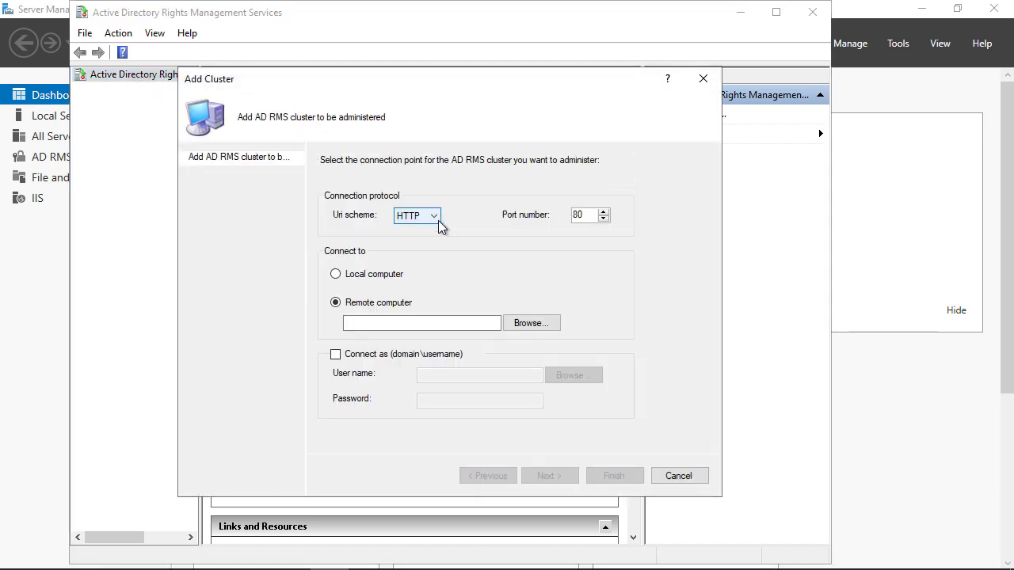
pyautogui.click(385, 275)
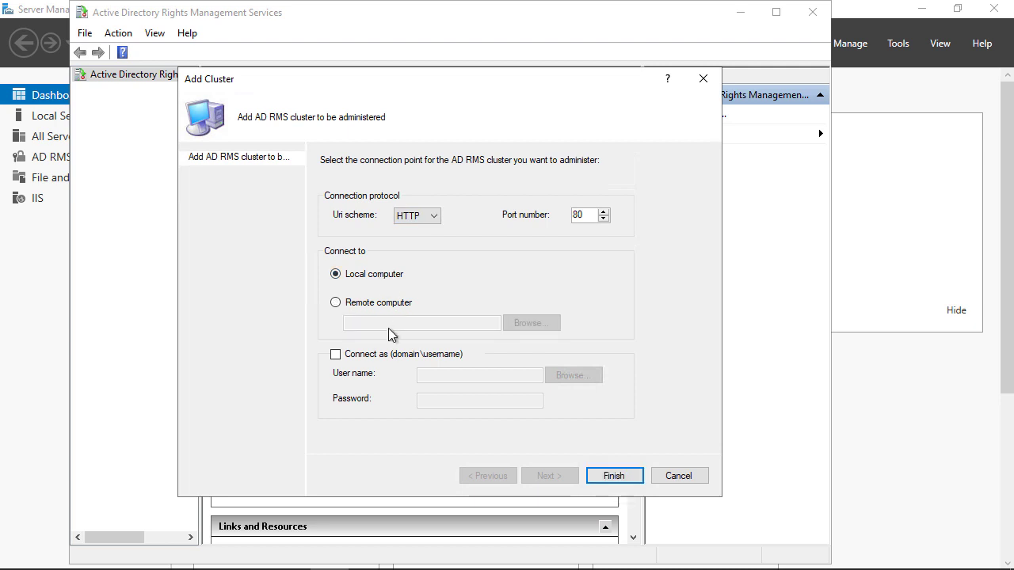
pyautogui.click(388, 358)
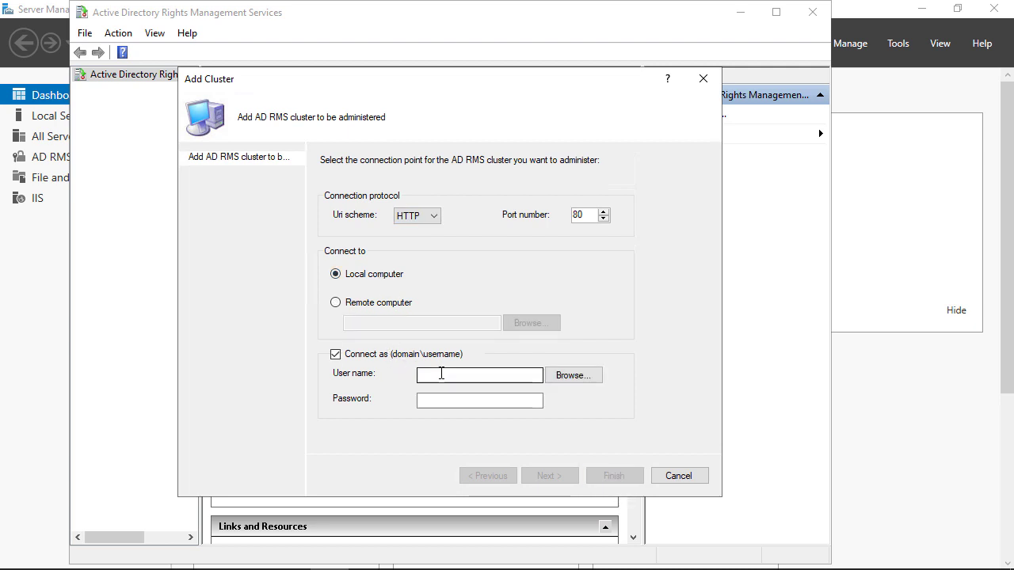
pyautogui.click(441, 374)
pyautogui.write('tech')
pyautogui.write('pub\\ad')
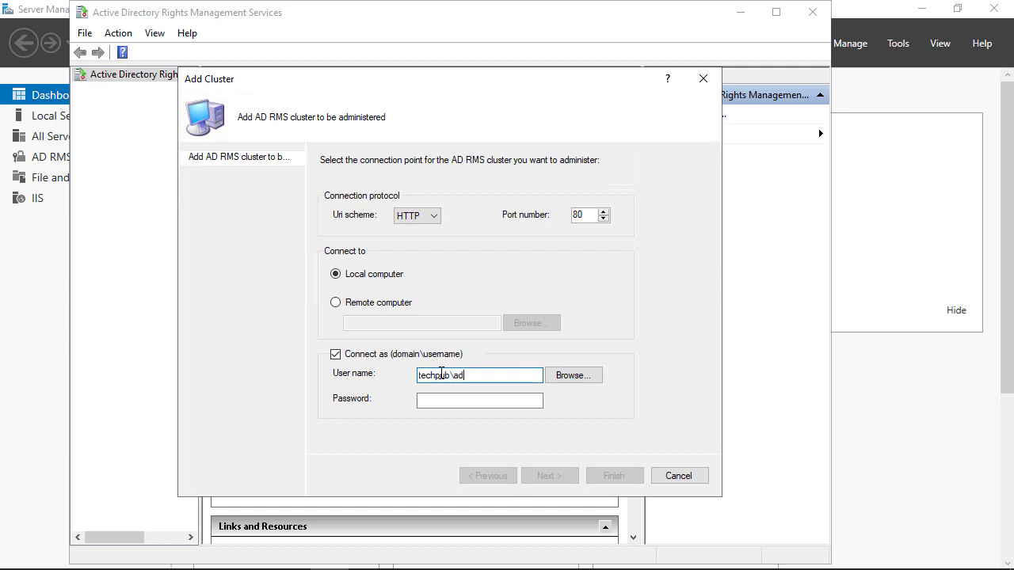
pyautogui.write('m')
pyautogui.press('BackSpace')
pyautogui.press('BackSpace')
pyautogui.press('BackSpace')
pyautogui.write('msadm')
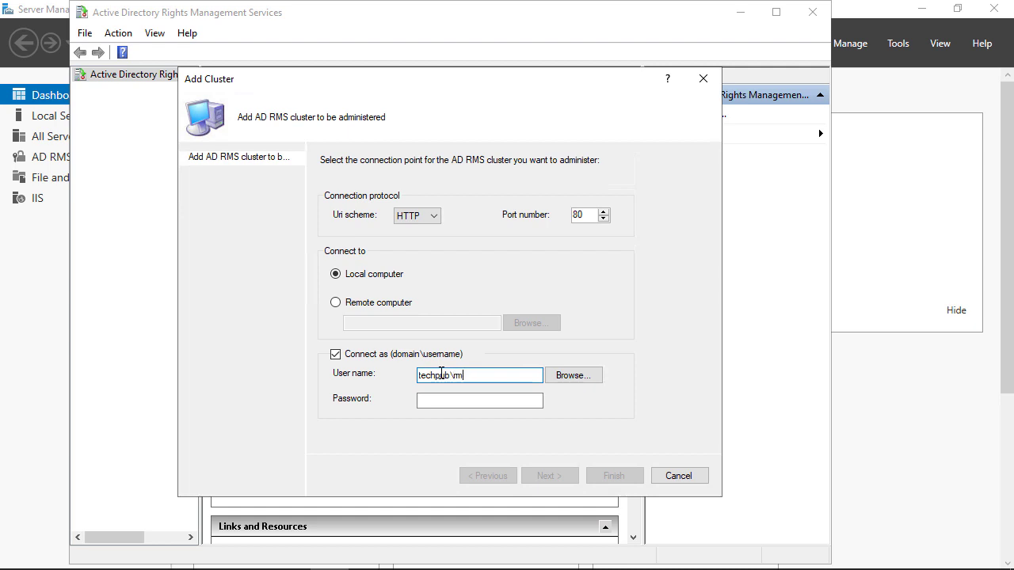